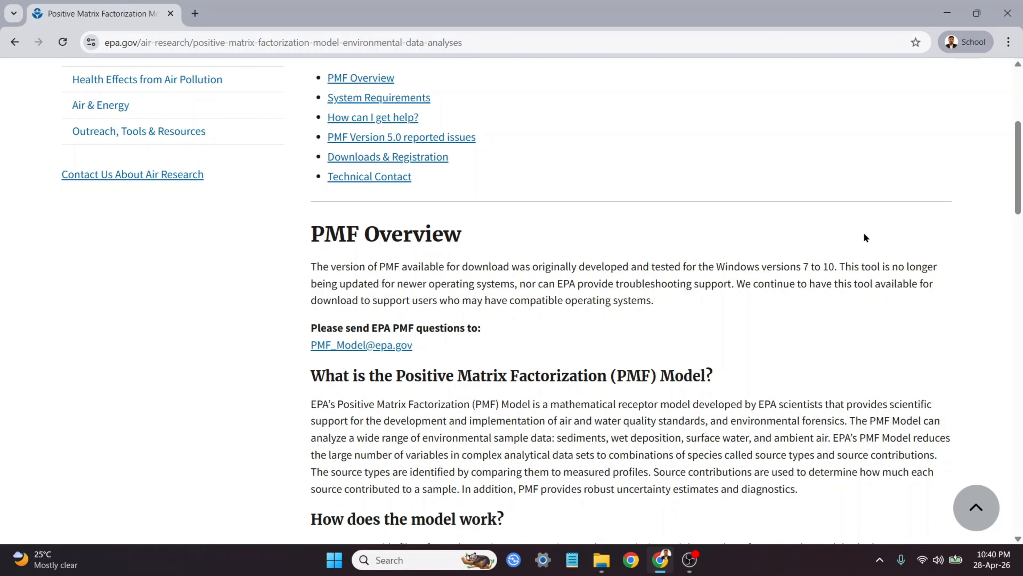
# Step: Read through the EPA Positive Matrix Factorization web page's overview, system requirements and downloads sections
pyautogui.scroll(1, 866, 238)
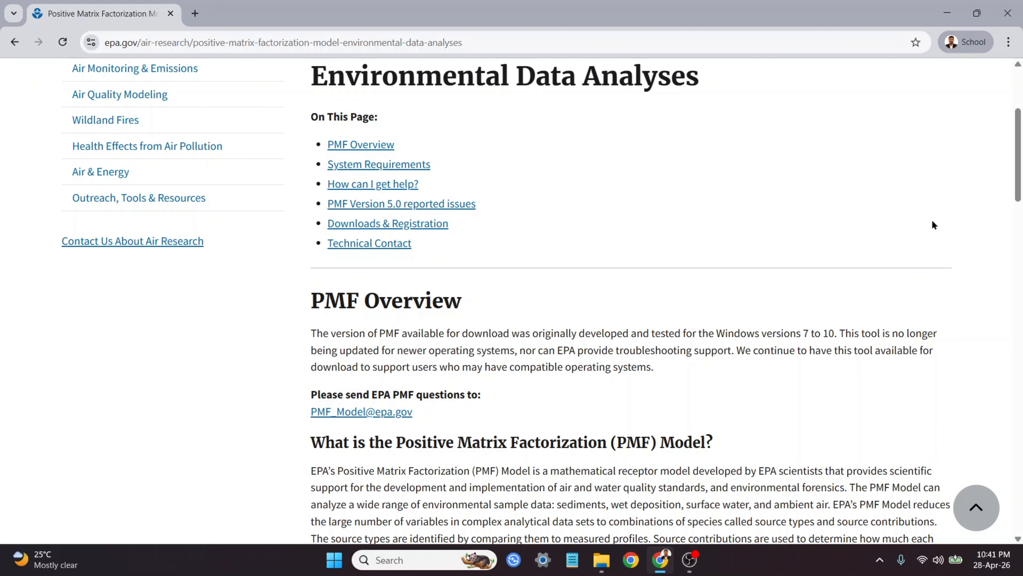
pyautogui.scroll(1, 959, 243)
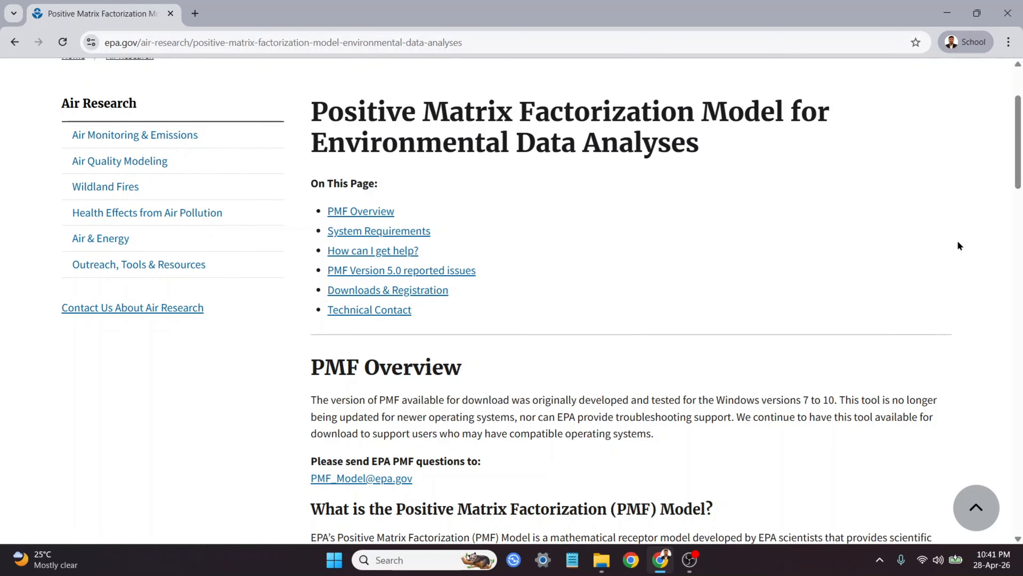
pyautogui.scroll(1, 958, 242)
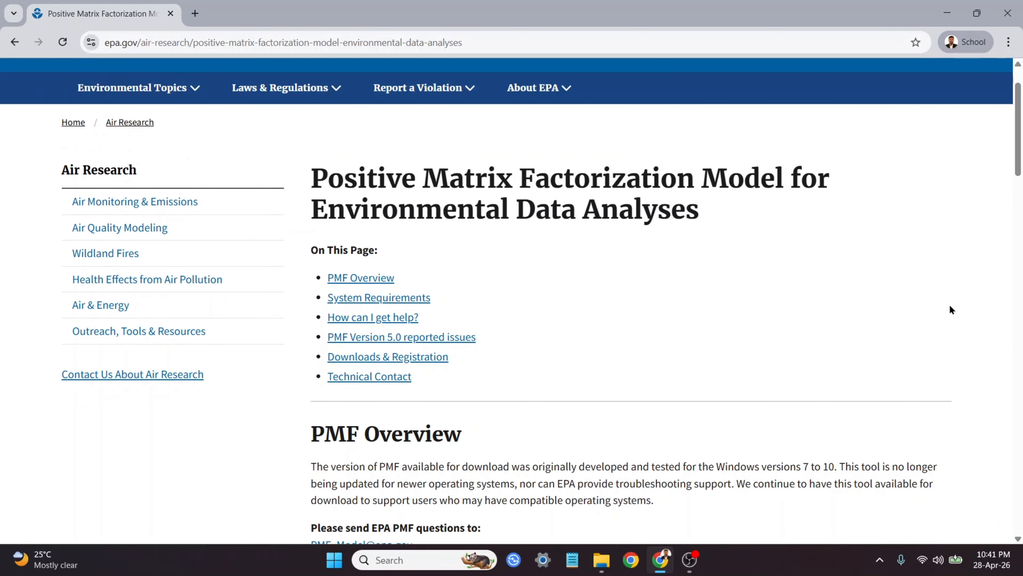
pyautogui.scroll(-2, 950, 310)
pyautogui.scroll(3, 948, 289)
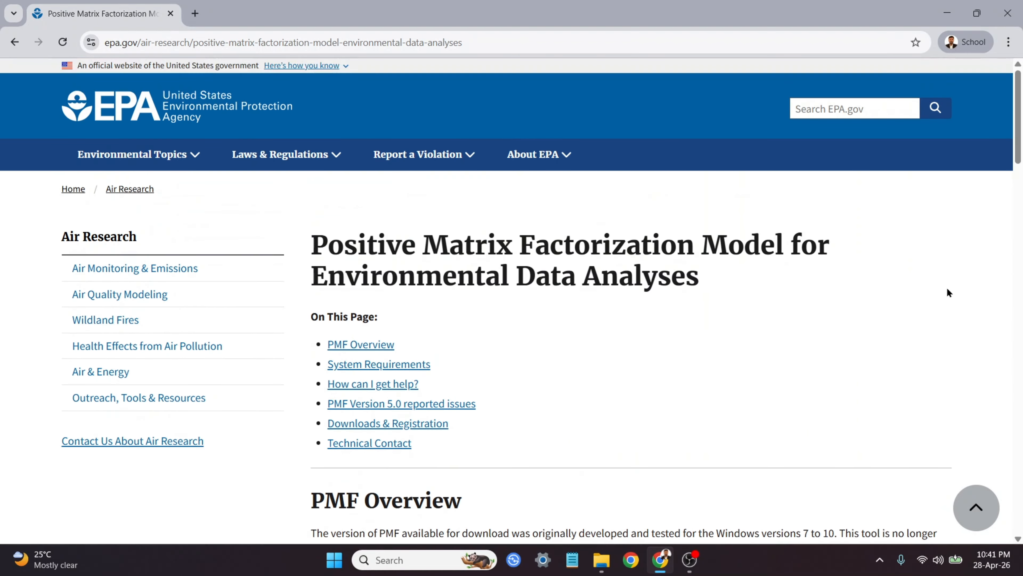
pyautogui.click(598, 38)
pyautogui.click(847, 279)
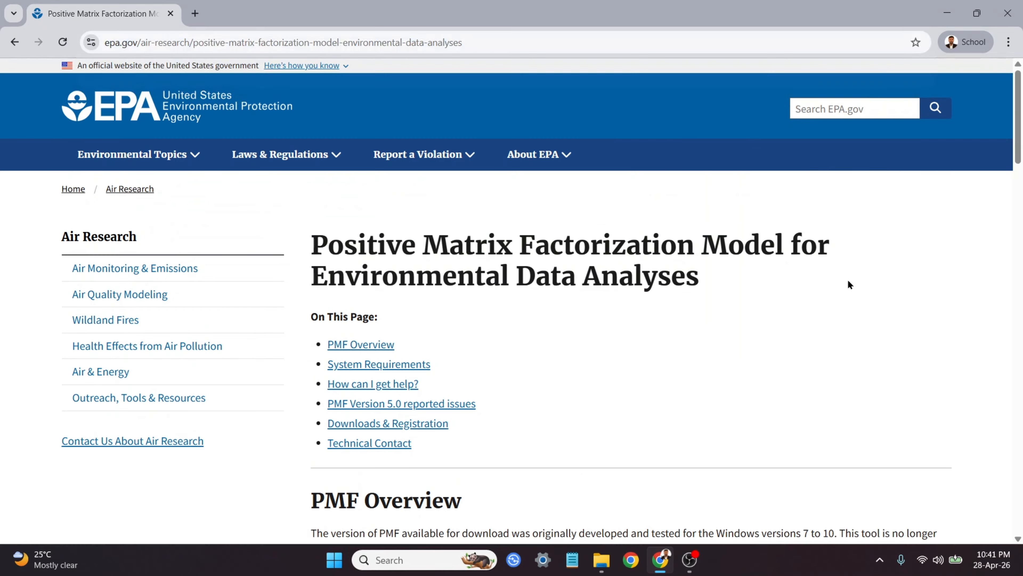
pyautogui.scroll(-20, 430, 251)
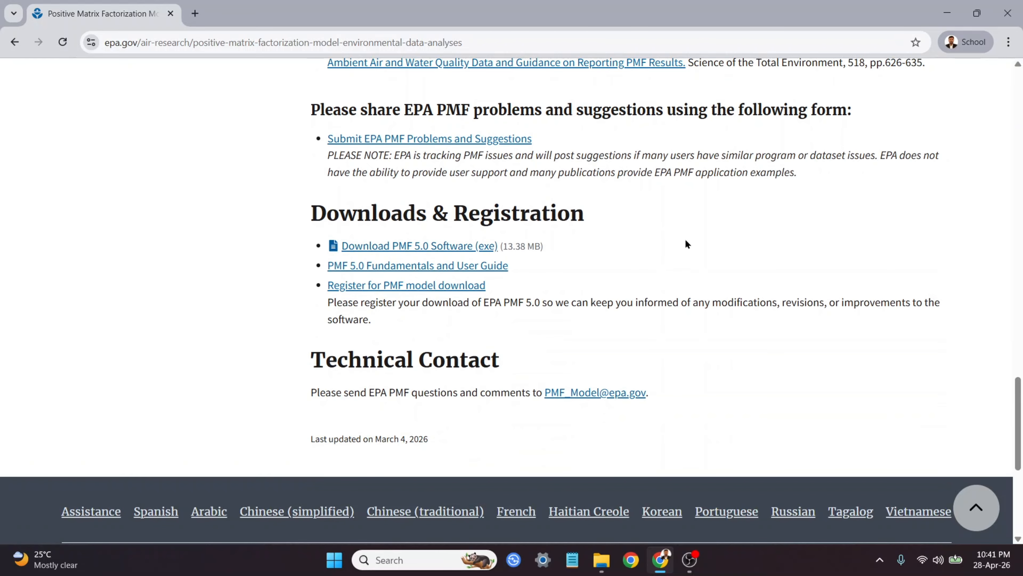
pyautogui.click(532, 41)
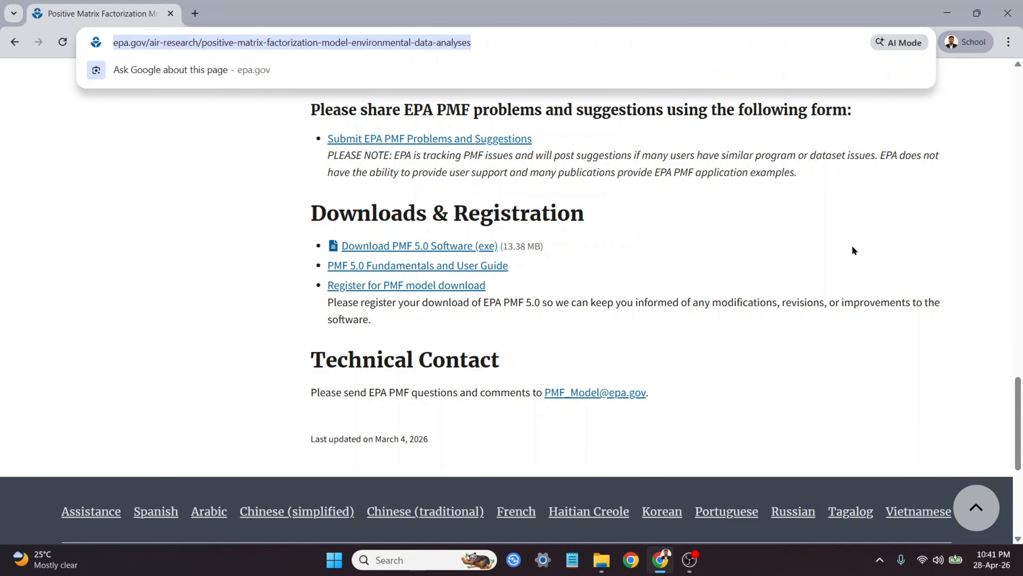
pyautogui.click(881, 308)
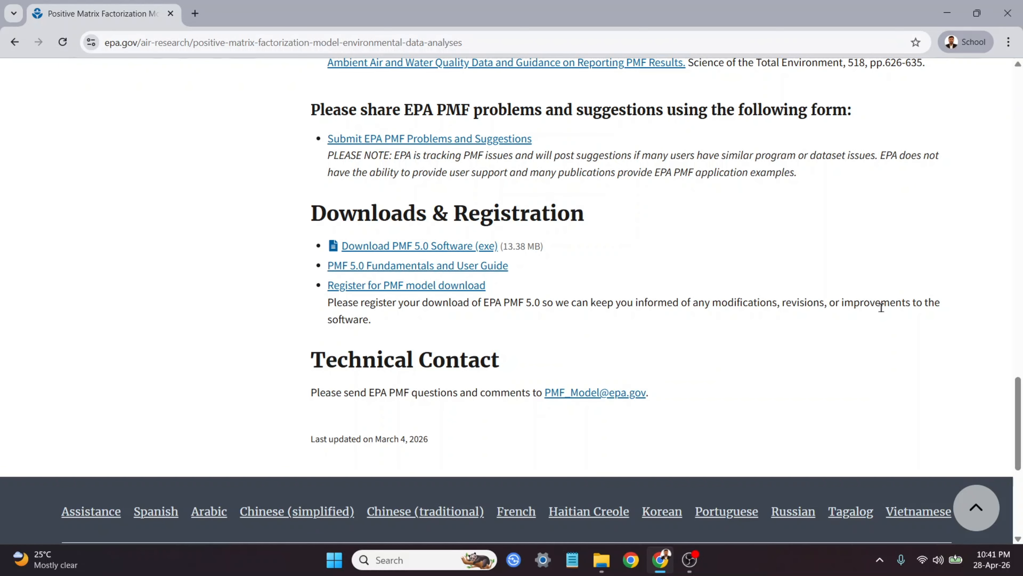
pyautogui.scroll(10, 881, 308)
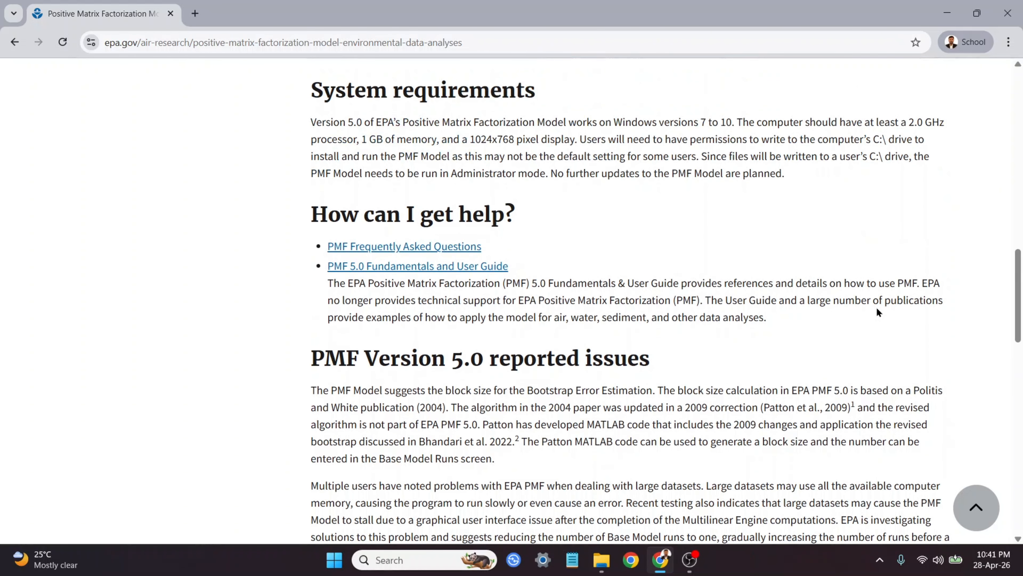
pyautogui.scroll(5, 877, 308)
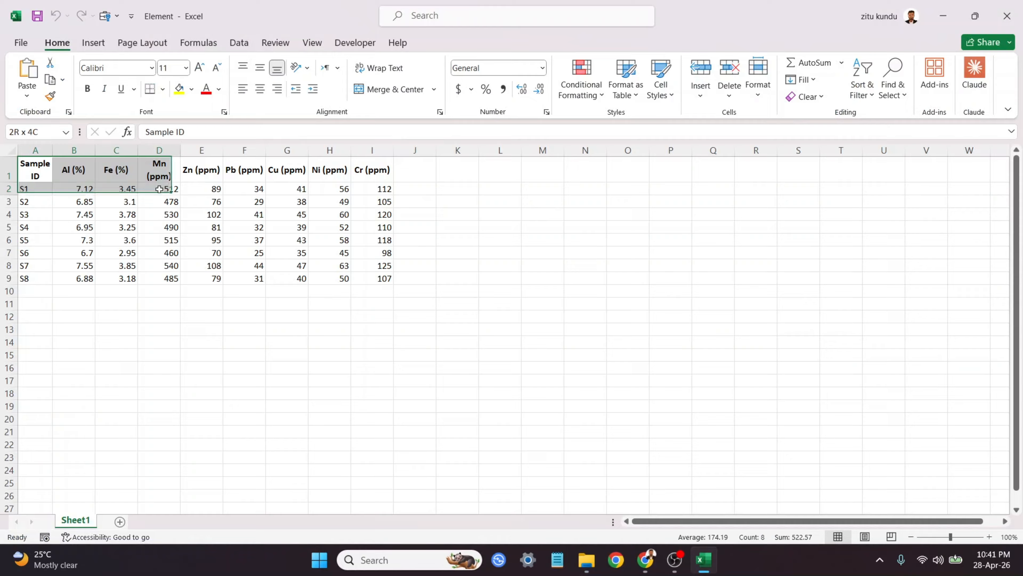
# Step: Inspect the element concentration workbook and the matching uncertainty workbook in the spreadsheet
pyautogui.moveTo(116, 278); pyautogui.dragTo(372, 279)
pyautogui.click(500, 304)
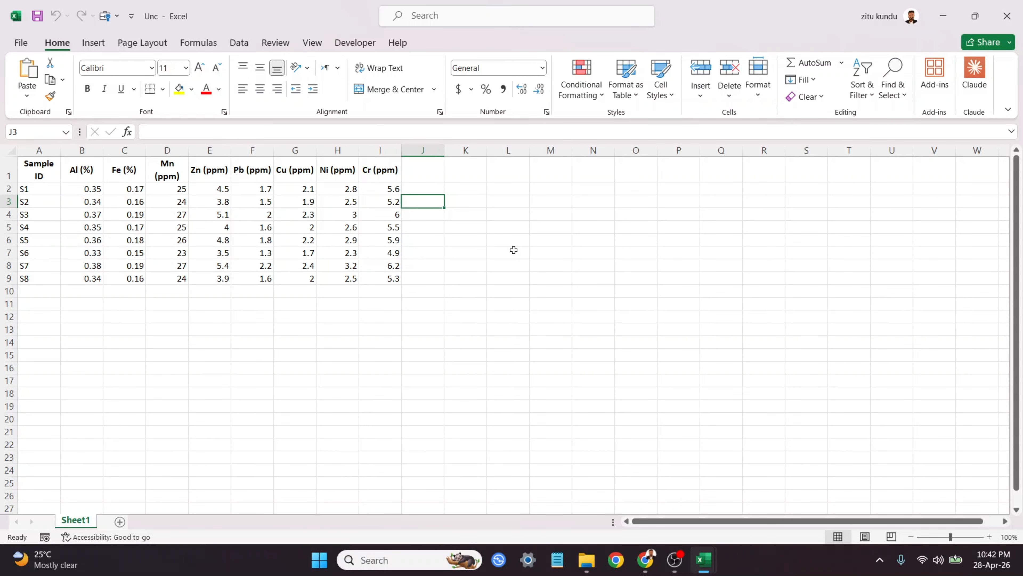
pyautogui.click(431, 230)
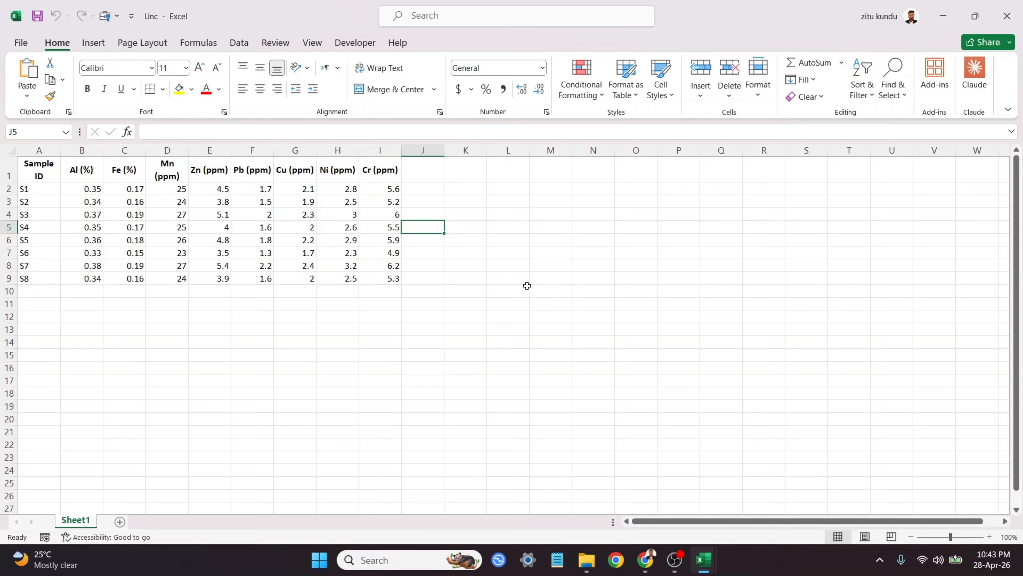
pyautogui.click(389, 230)
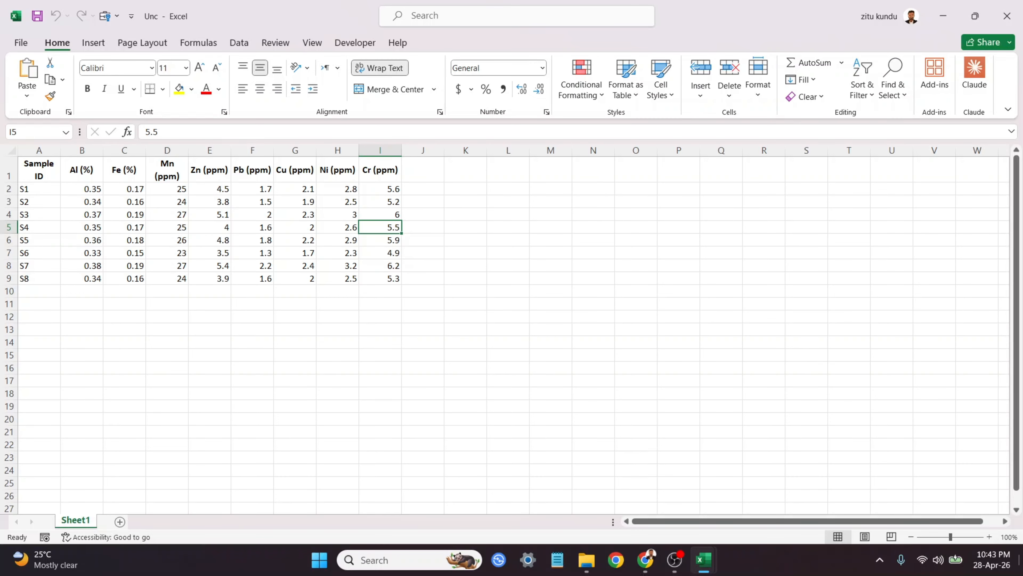
# Step: Switch to the desktop, launch EPA PMF 5.0 and dismiss its about window
pyautogui.press('super+d')
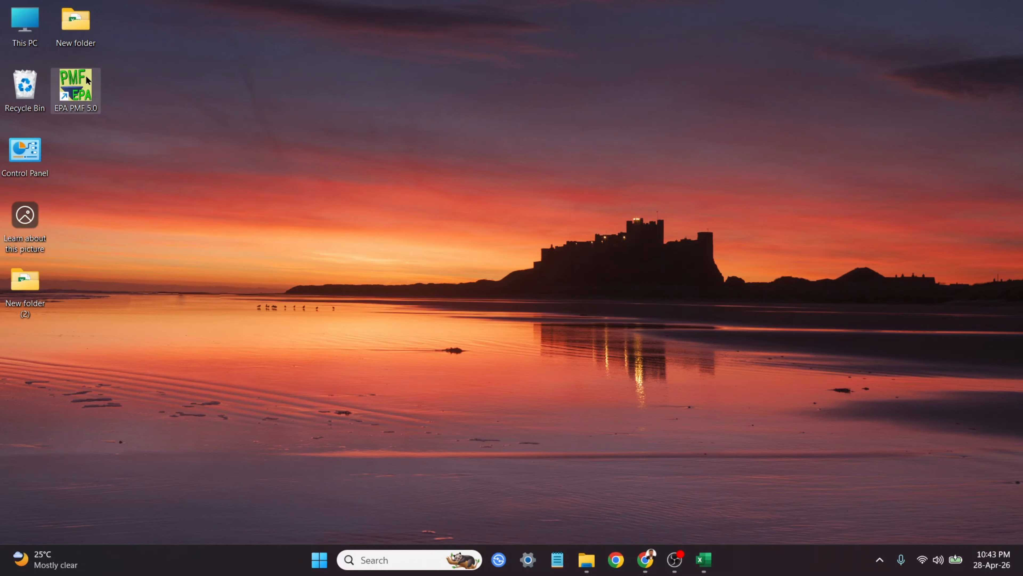
pyautogui.doubleClick(86, 92)
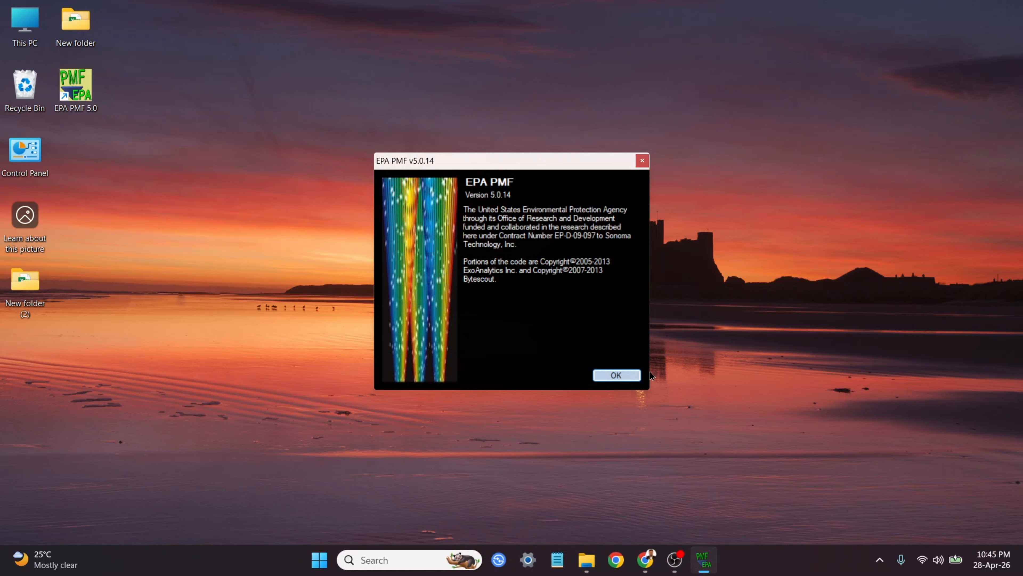
pyautogui.click(619, 375)
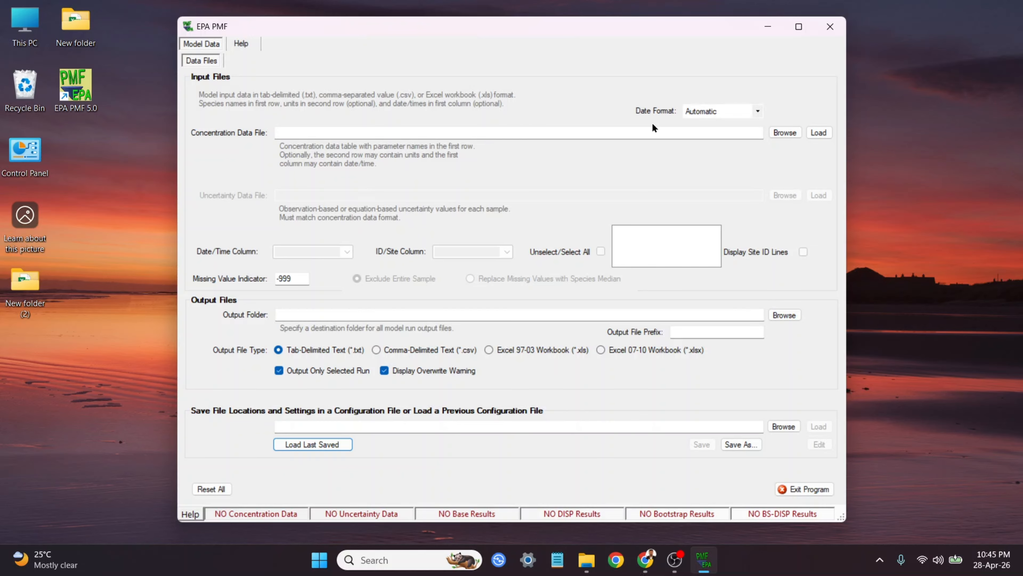
# Step: Load Element.xlsx from the Desktop's New folder as the concentration data file
pyautogui.click(784, 134)
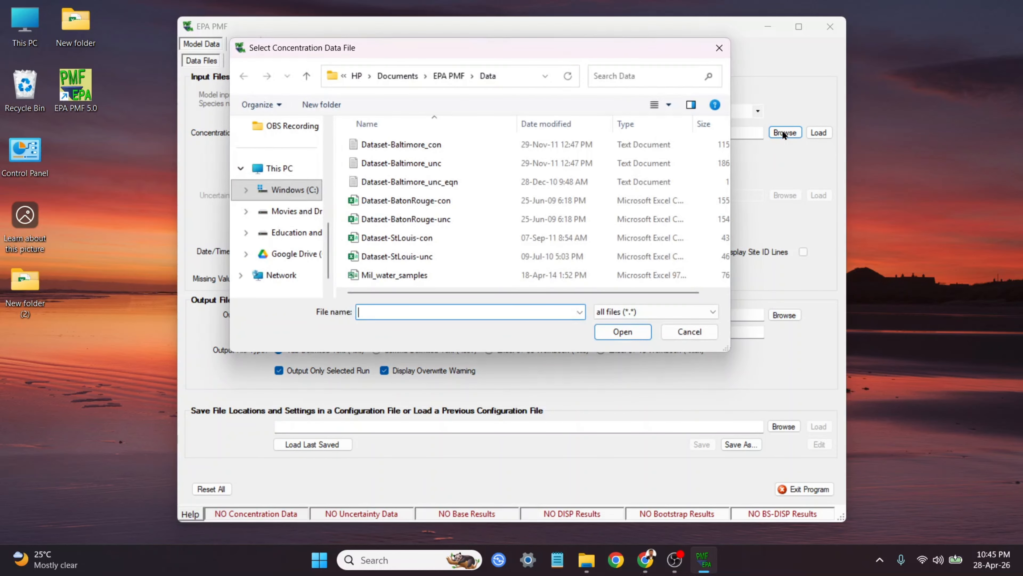
pyautogui.click(515, 75)
pyautogui.write('C:\\Users\\HP\\Desktop\\New folder')
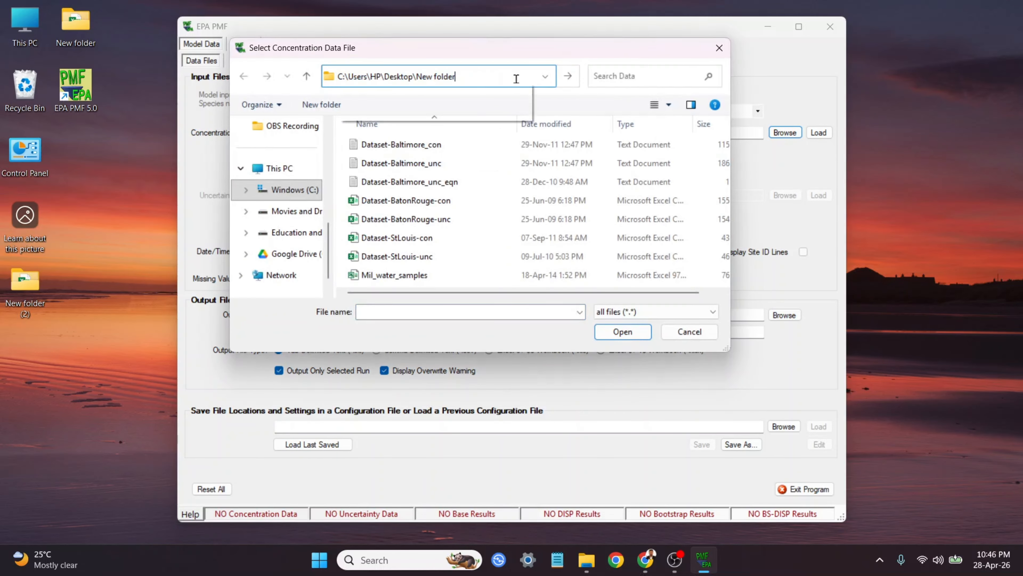
pyautogui.click(515, 88)
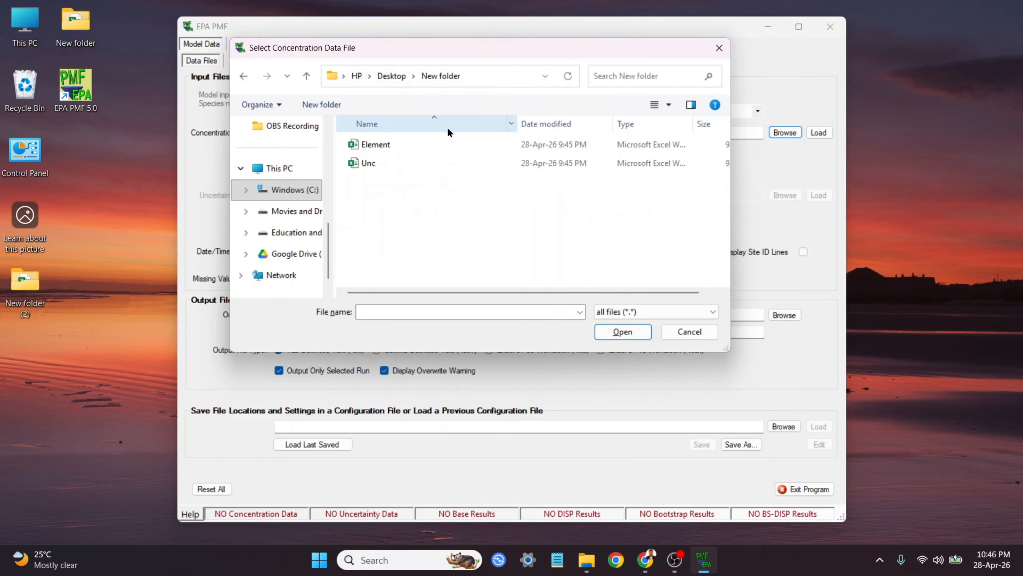
pyautogui.click(448, 142)
pyautogui.click(617, 332)
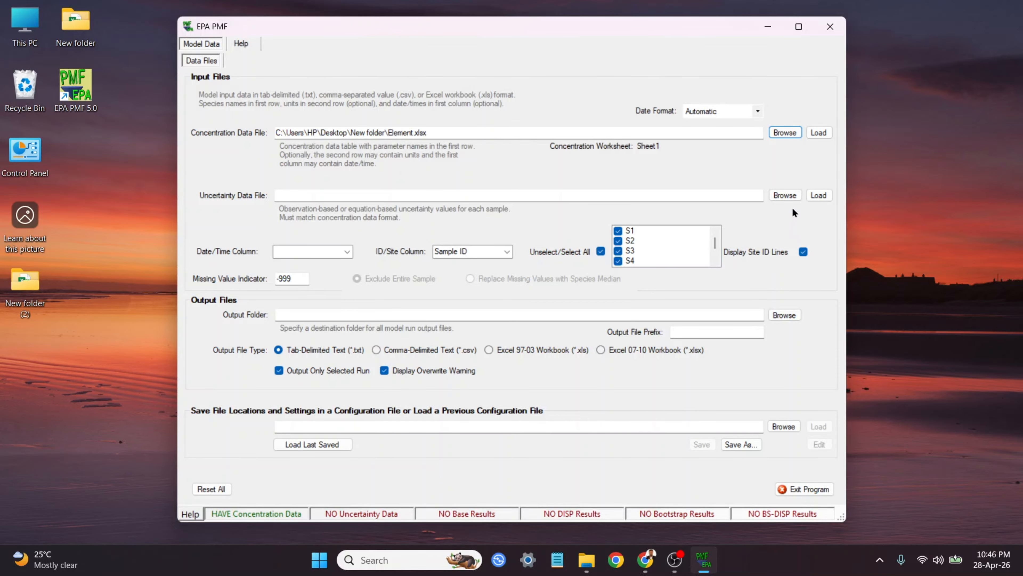
# Step: Load Unc.xlsx from the Desktop's New folder as the uncertainty data file
pyautogui.click(788, 195)
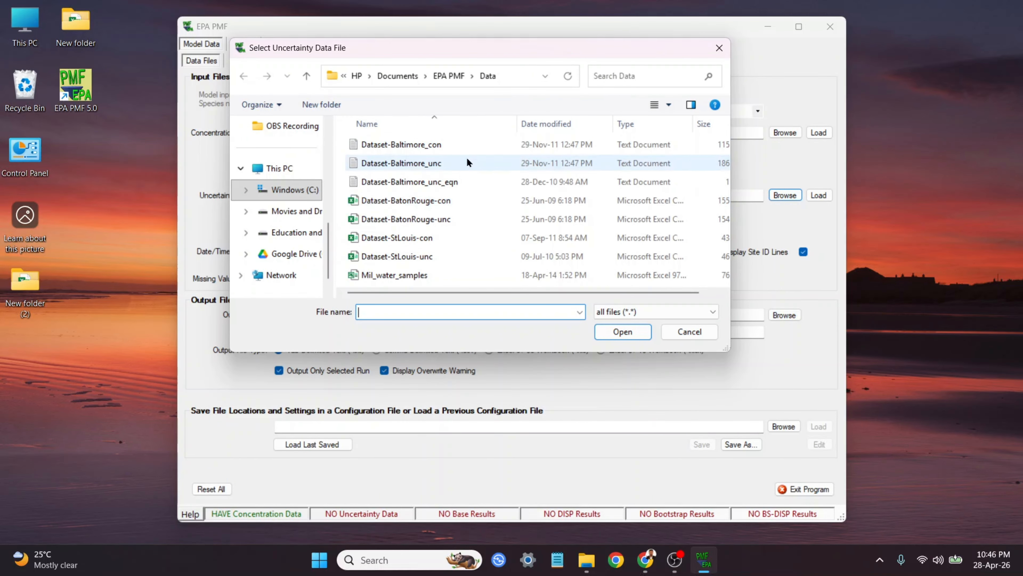
pyautogui.click(521, 71)
pyautogui.write('C:\\Users\\HP\\Desktop\\New folder')
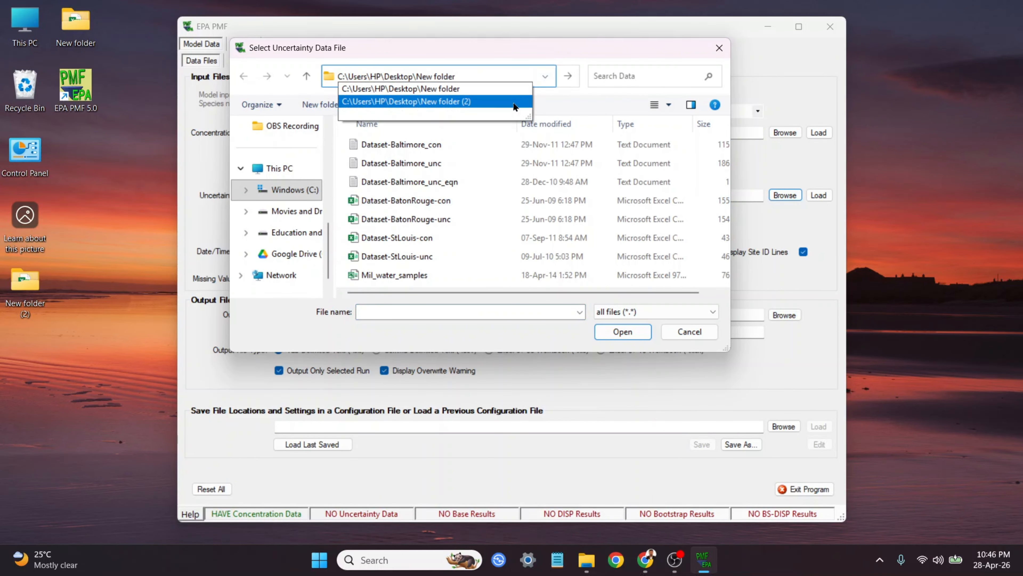
pyautogui.press('Return')
pyautogui.click(451, 165)
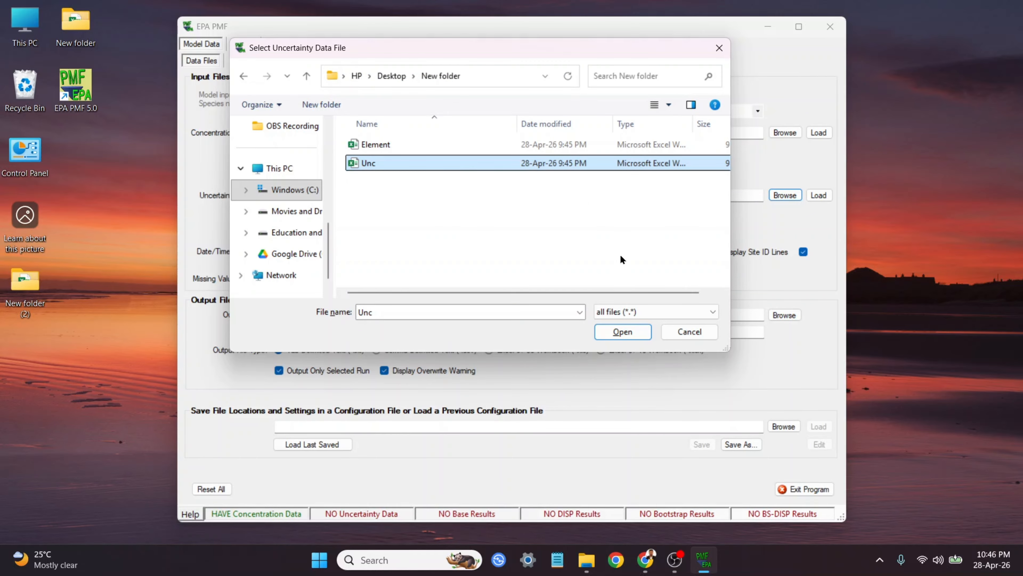
pyautogui.click(627, 333)
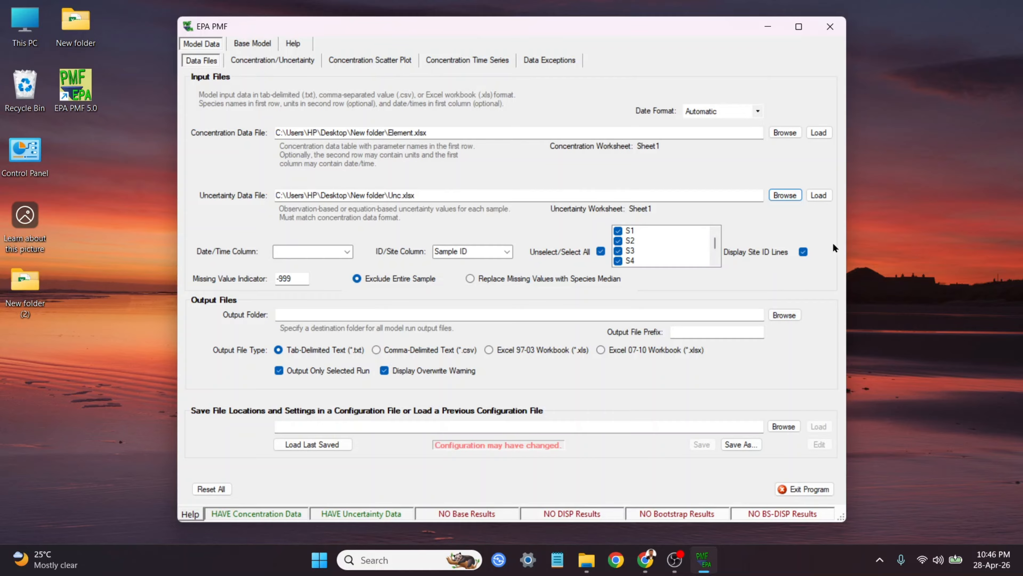
# Step: Set the output folder to the Desktop's New folder
pyautogui.click(784, 315)
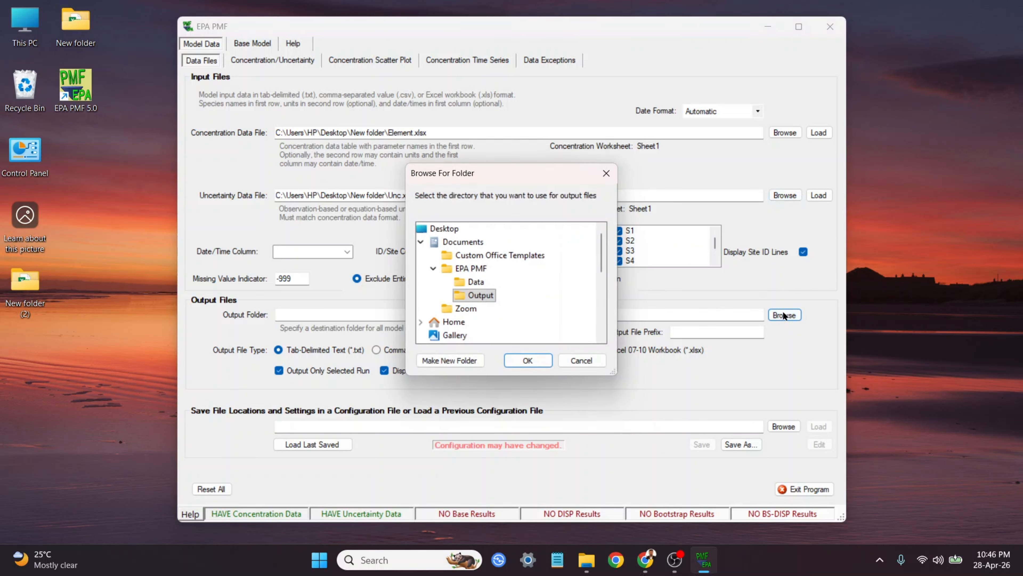
pyautogui.scroll(-5, 528, 272)
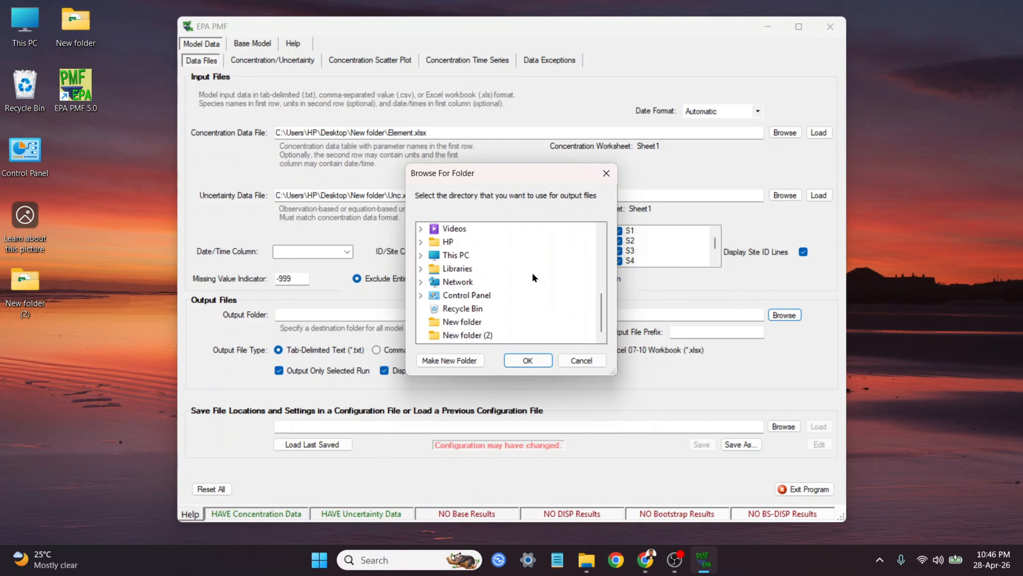
pyautogui.click(463, 322)
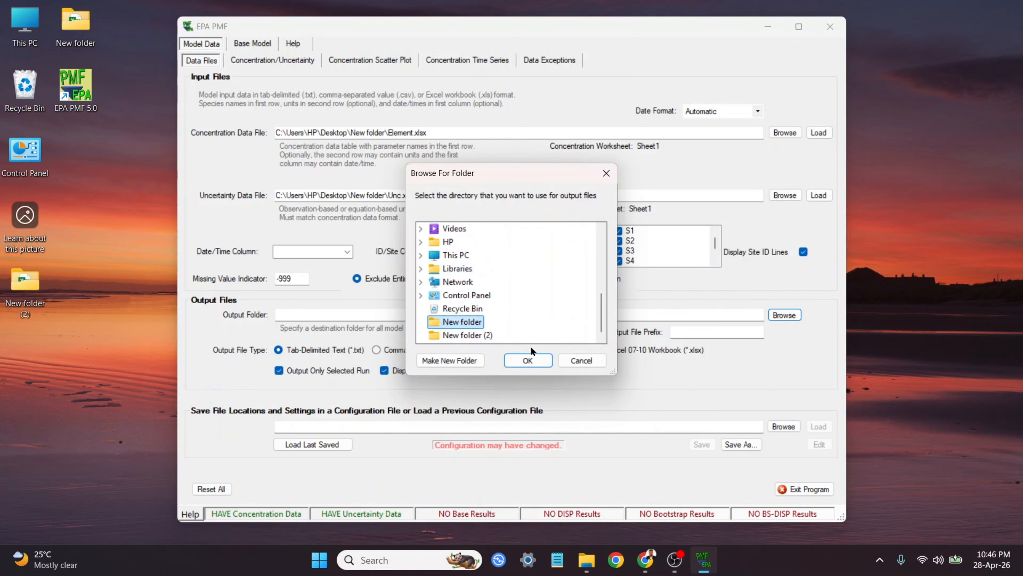
pyautogui.click(523, 358)
# Step: Enter demo as the output file prefix and choose Excel 07-10 Workbook (*.xlsx) as the output file type
pyautogui.click(731, 333)
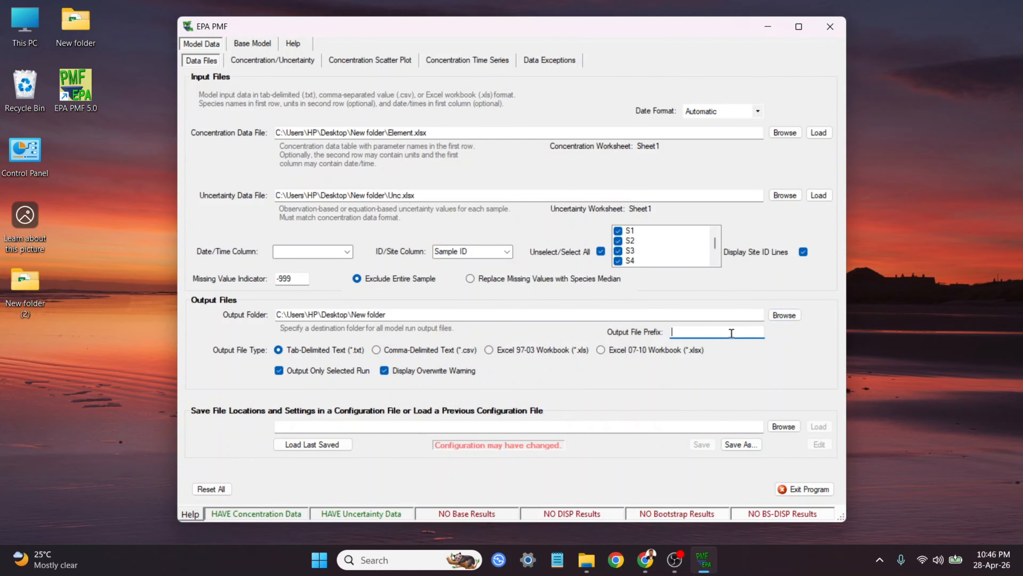
pyautogui.write('demo')
pyautogui.click(628, 350)
# Step: Set the number of factors to 4, run the base model runs and acknowledge the factor-order notice
pyautogui.click(249, 43)
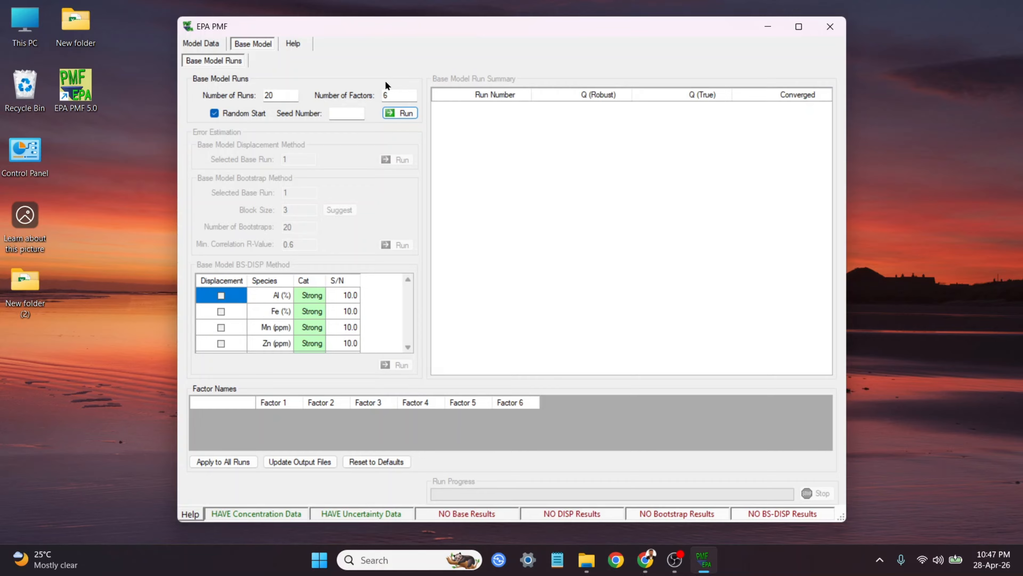
pyautogui.click(290, 95)
pyautogui.click(397, 96)
pyautogui.press('BackSpace')
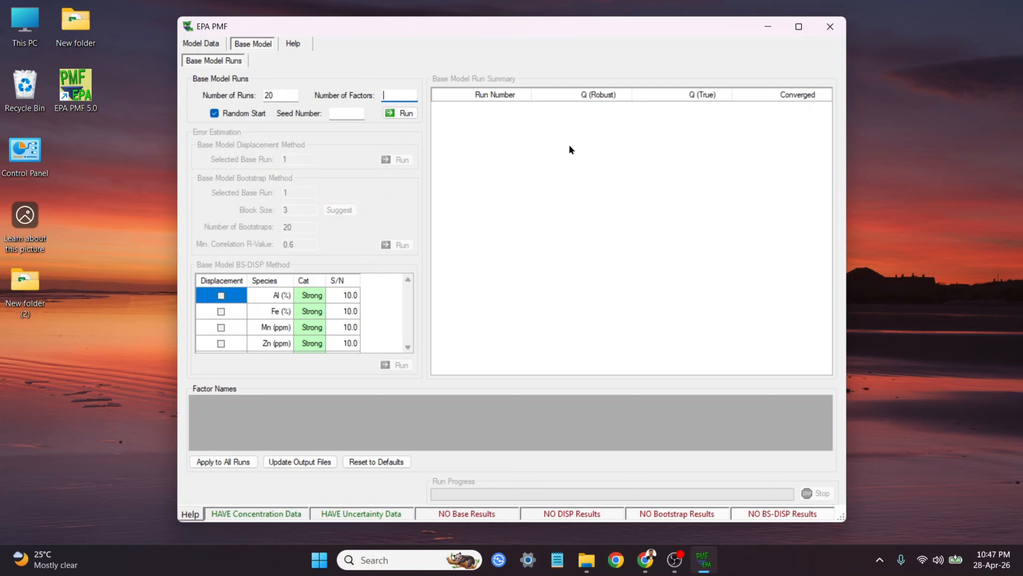
pyautogui.write('4')
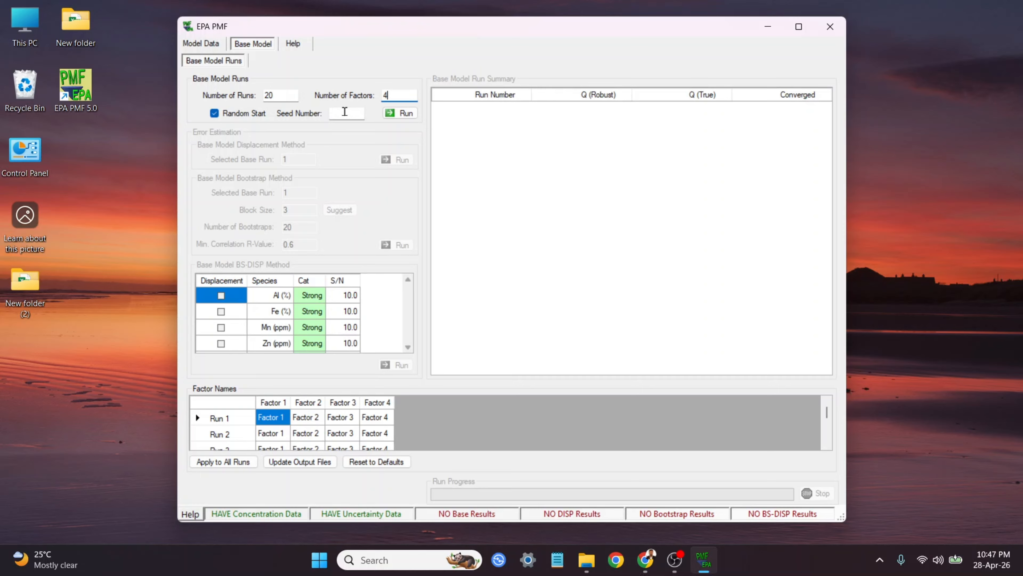
pyautogui.click(403, 113)
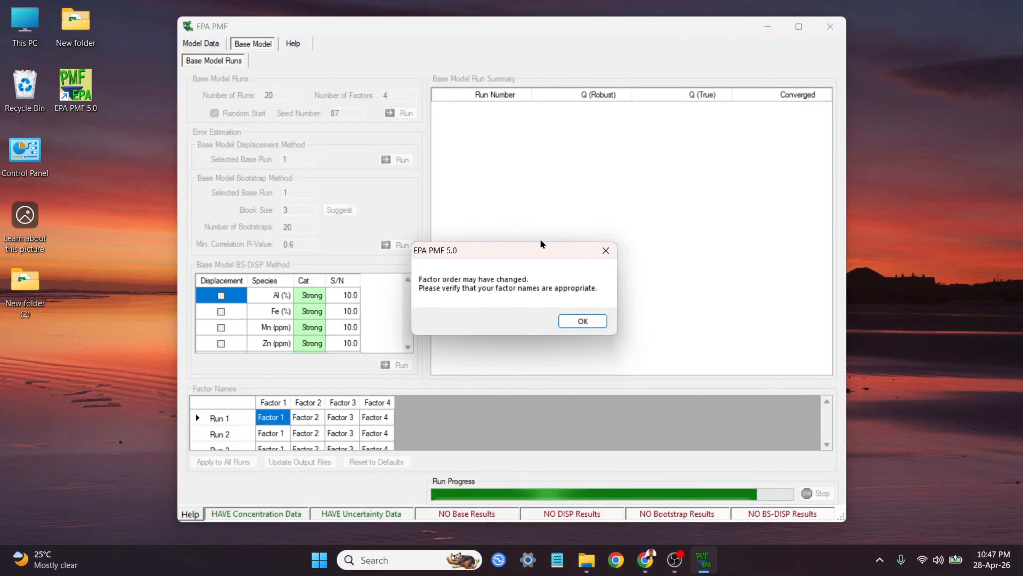
pyautogui.click(583, 321)
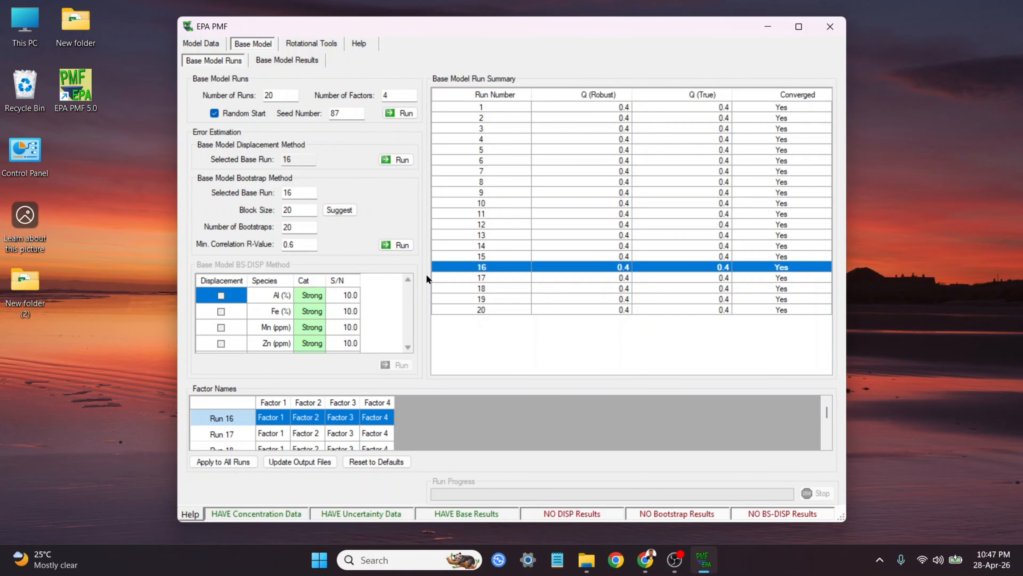
# Step: Open the base model results and view the observed/predicted scatter plot and time series
pyautogui.click(291, 61)
pyautogui.click(309, 83)
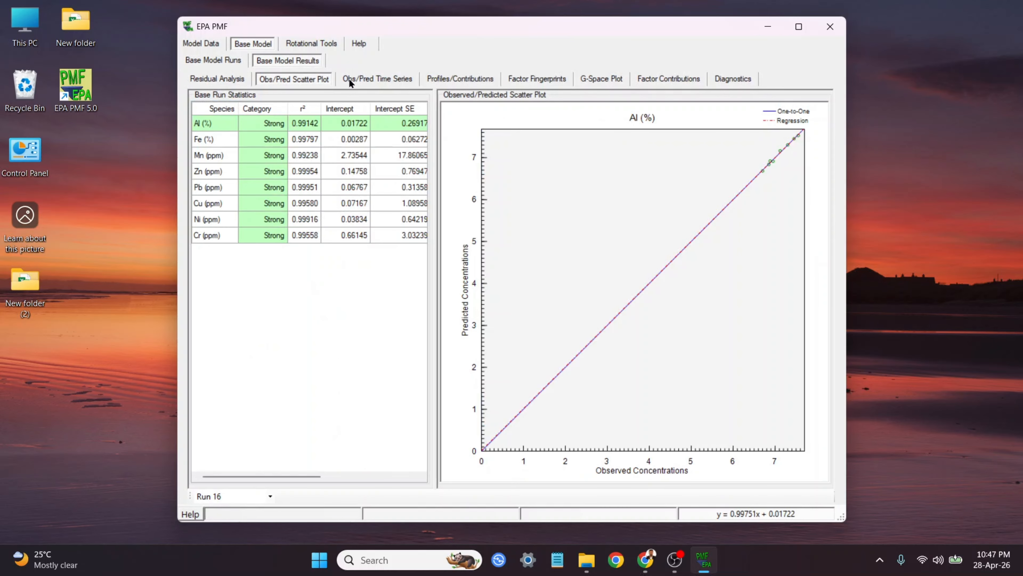
pyautogui.click(359, 78)
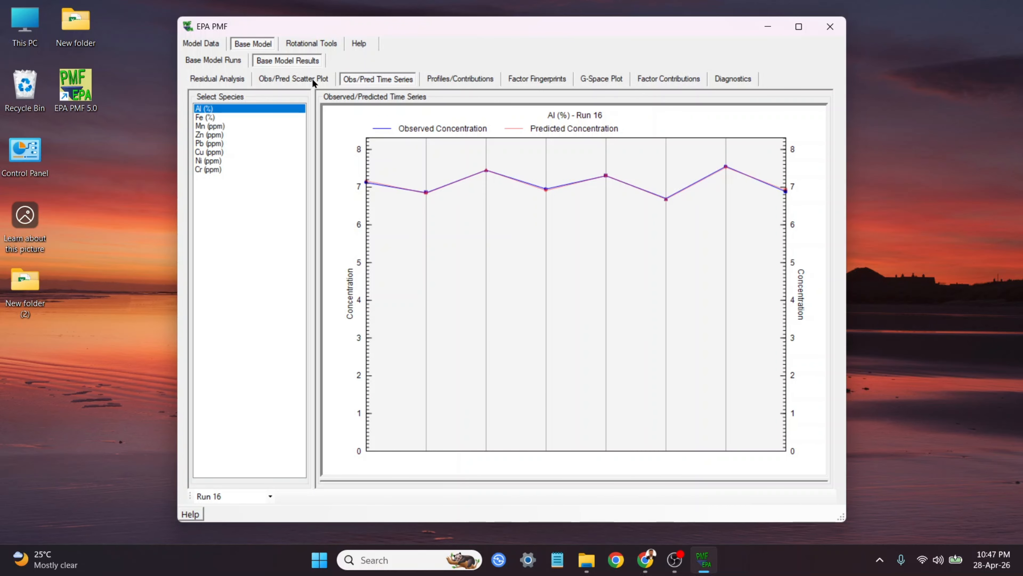
# Step: Switch between the factor profiles/contributions and factor fingerprints views of the base run results
pyautogui.click(312, 78)
pyautogui.click(446, 79)
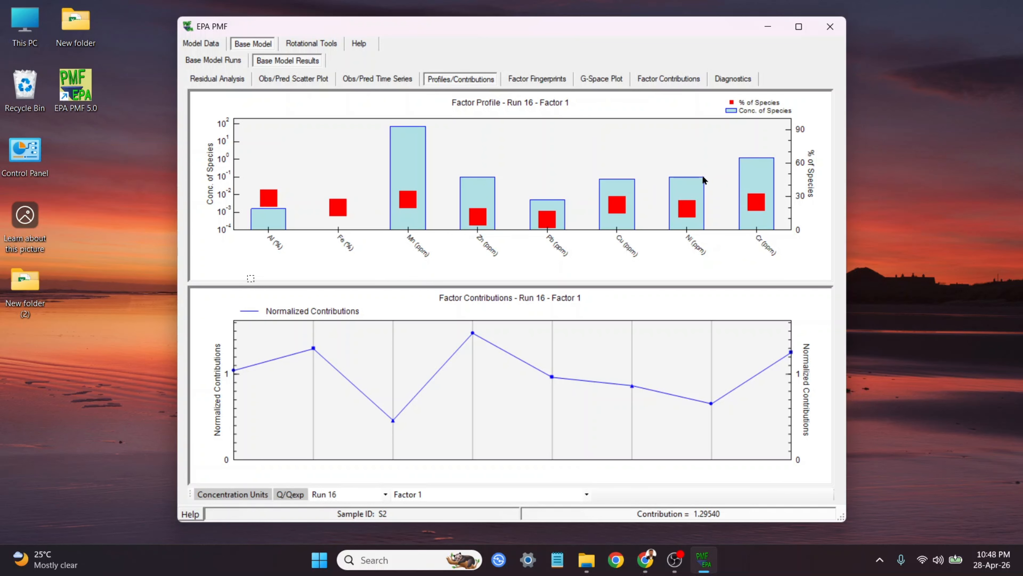
pyautogui.click(531, 77)
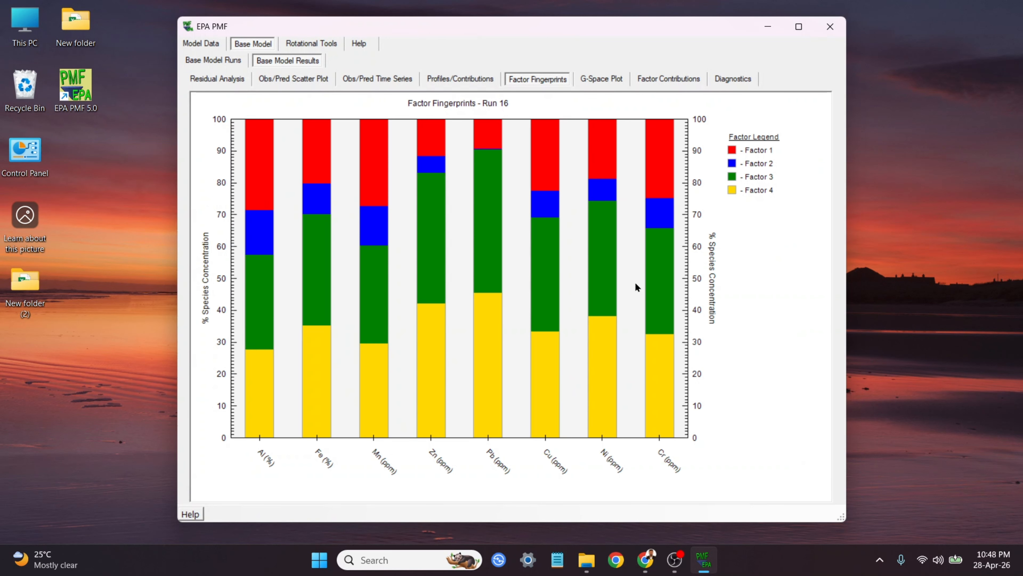
pyautogui.click(462, 79)
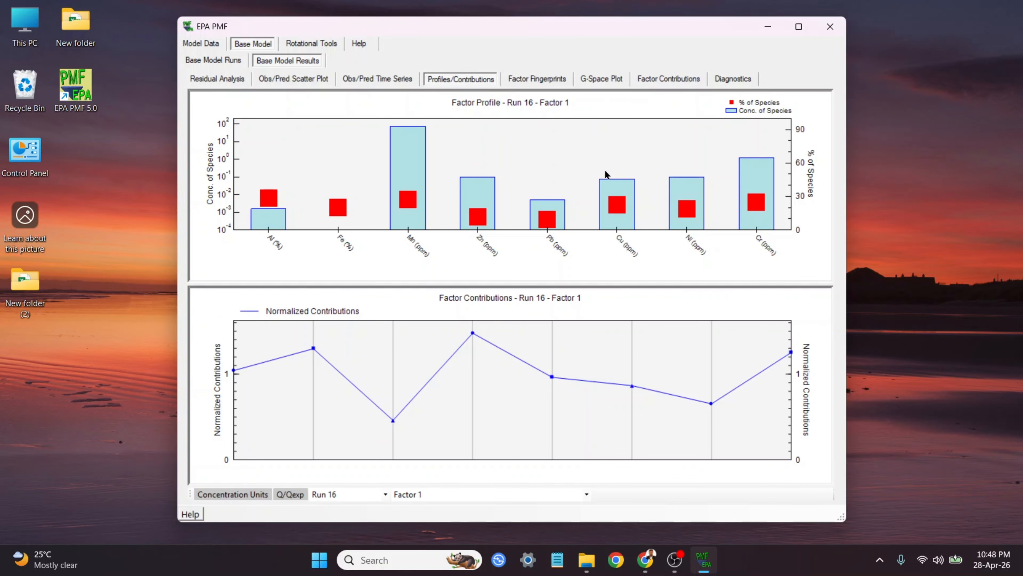
# Step: Open the factor profiles as stacked graphs in a separate window and reposition it
pyautogui.rightClick(603, 112)
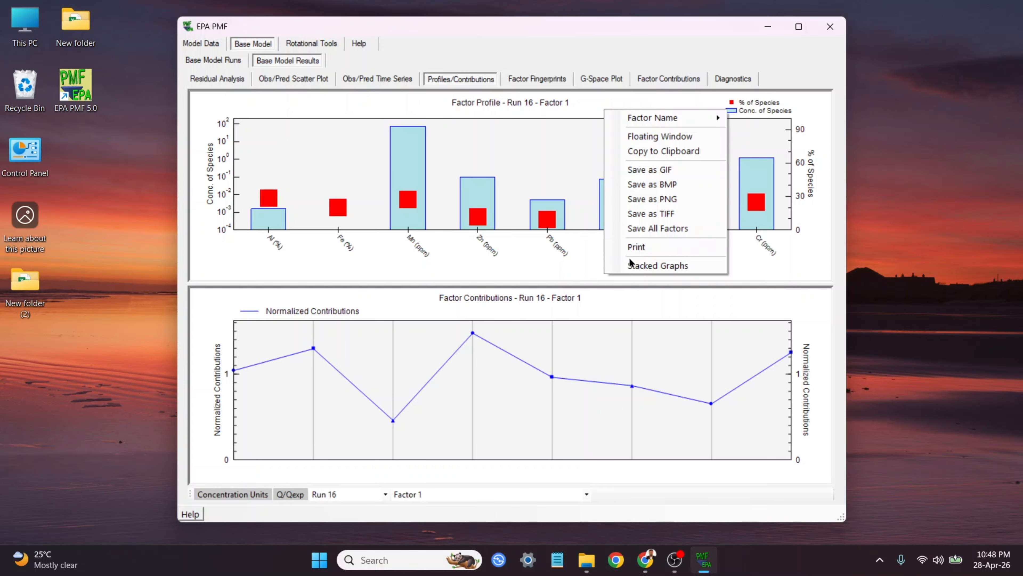
pyautogui.rightClick(596, 103)
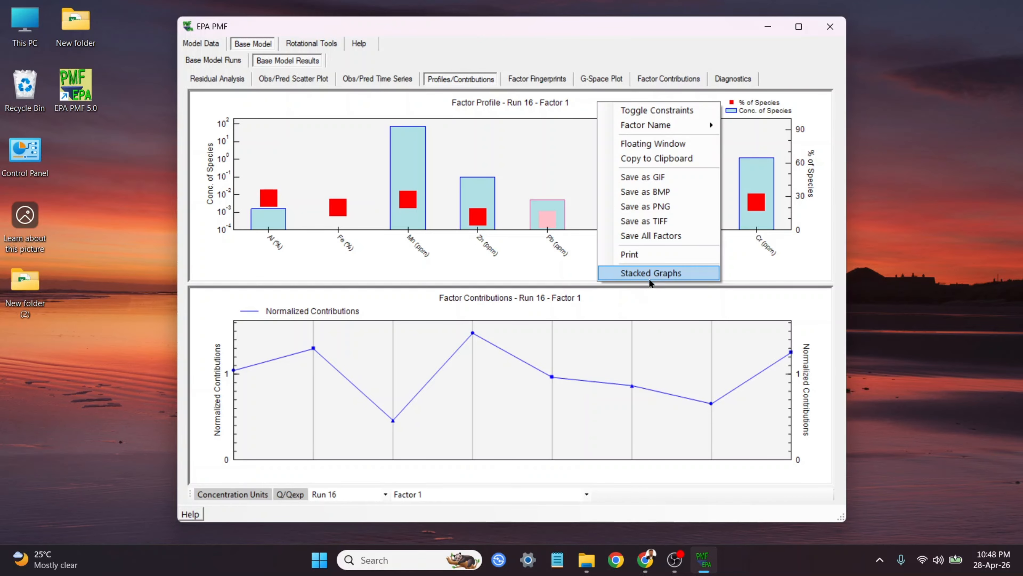
pyautogui.click(672, 276)
pyautogui.moveTo(227, 35); pyautogui.dragTo(521, 36)
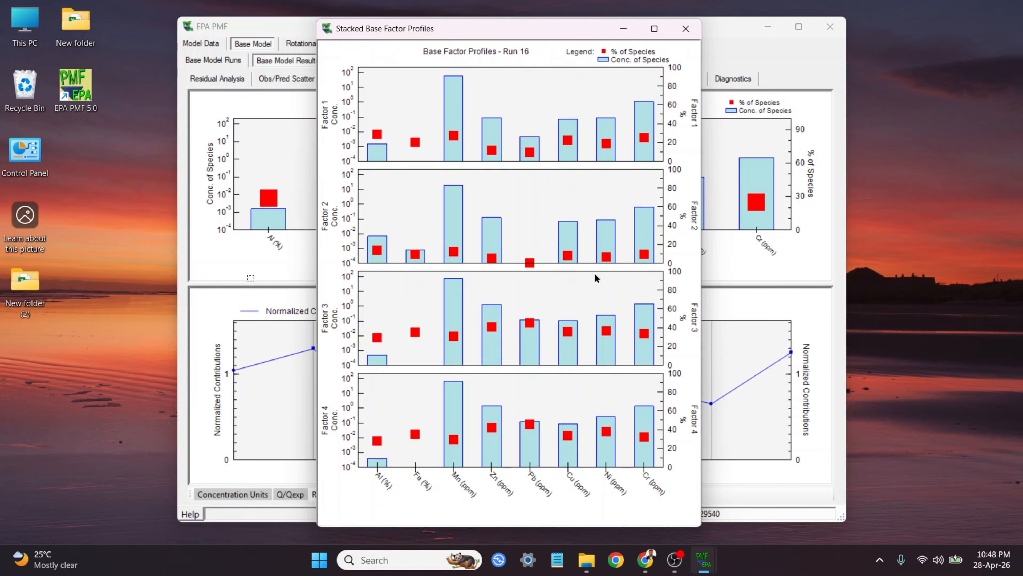
# Step: Save the stacked factor profiles graph as a PNG in the output folder and close its window
pyautogui.rightClick(541, 61)
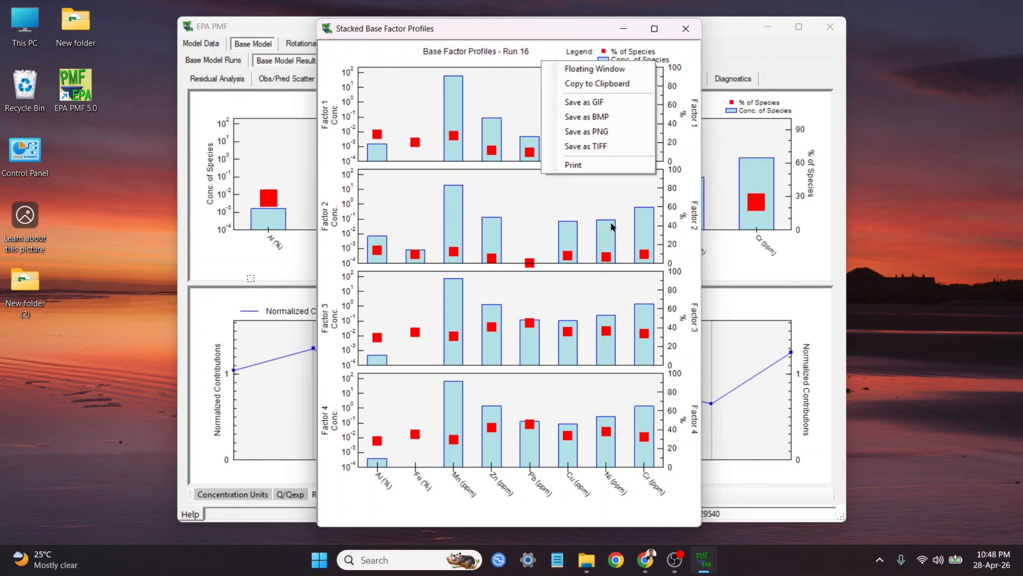
pyautogui.click(621, 132)
pyautogui.click(607, 255)
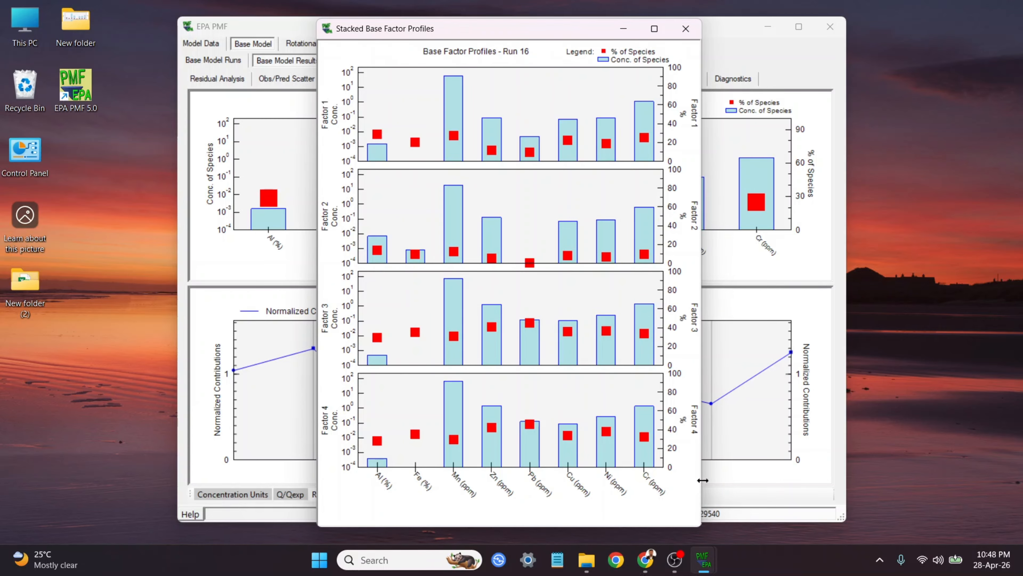
pyautogui.click(680, 34)
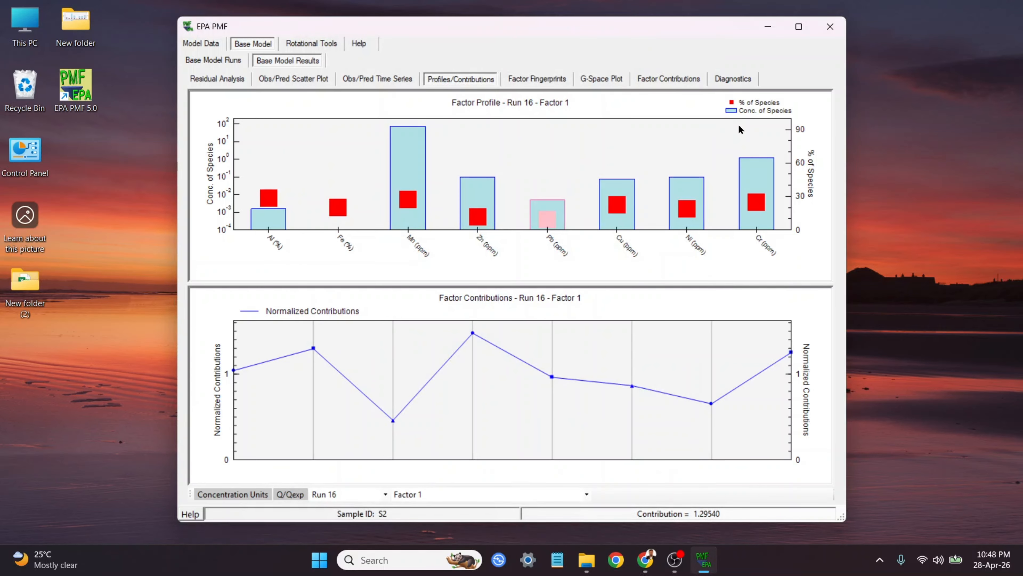
# Step: Save the factor fingerprints chart as a PNG in the output folder and minimize the PMF window
pyautogui.click(538, 78)
pyautogui.rightClick(572, 121)
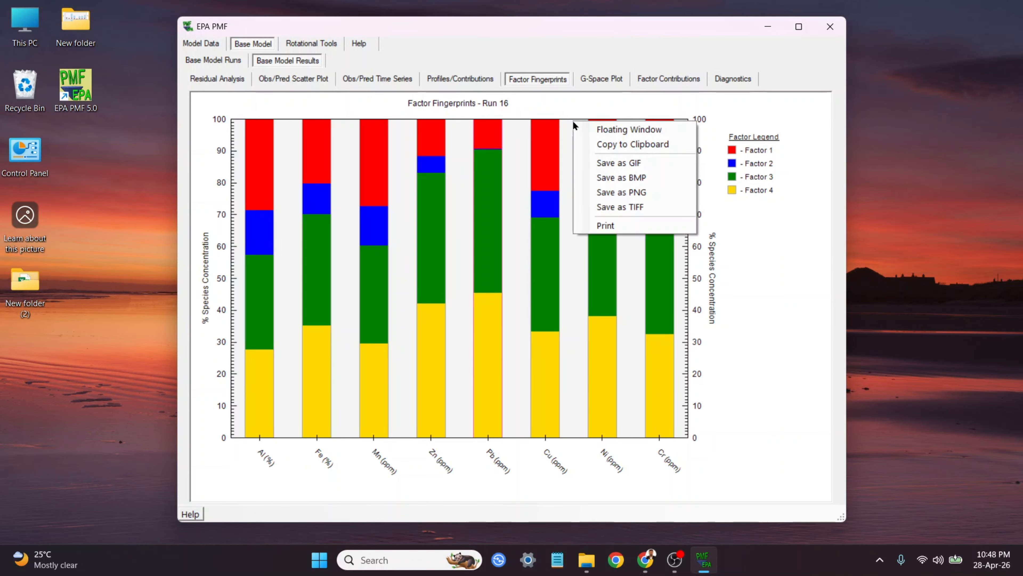
pyautogui.click(622, 192)
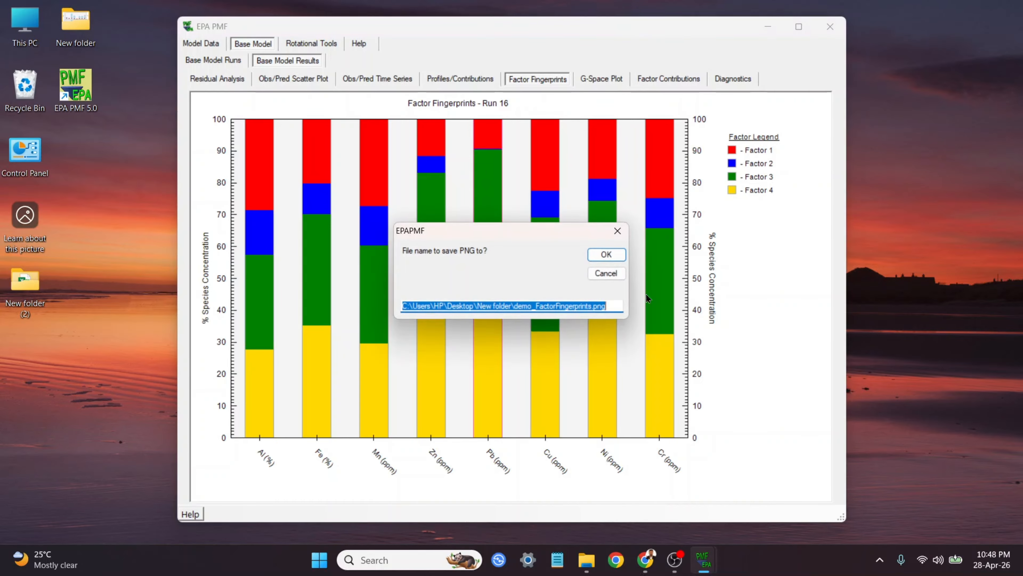
pyautogui.click(607, 255)
pyautogui.click(770, 35)
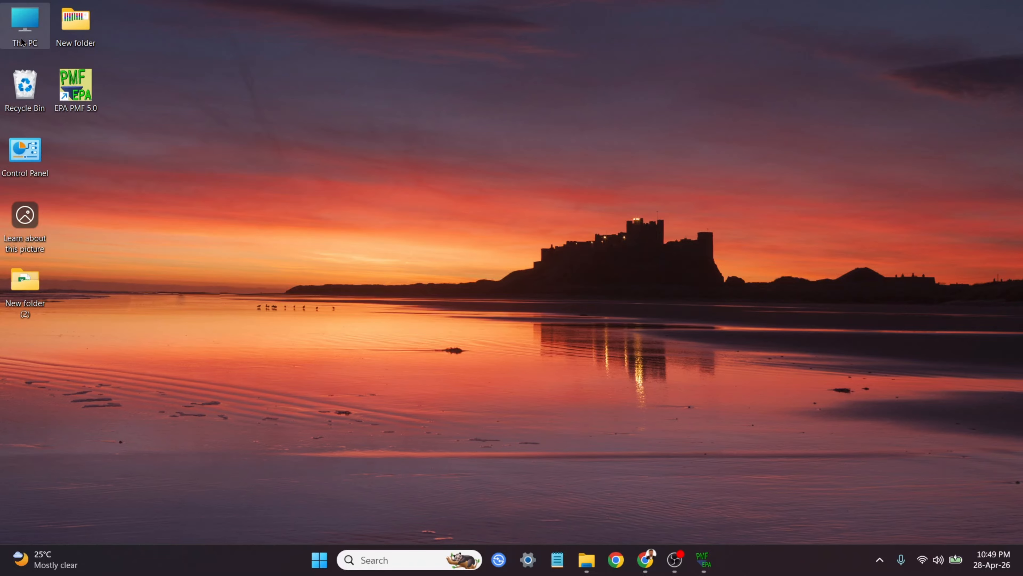
# Step: Open the output folder on the Desktop and view the saved stacked profile image
pyautogui.doubleClick(74, 18)
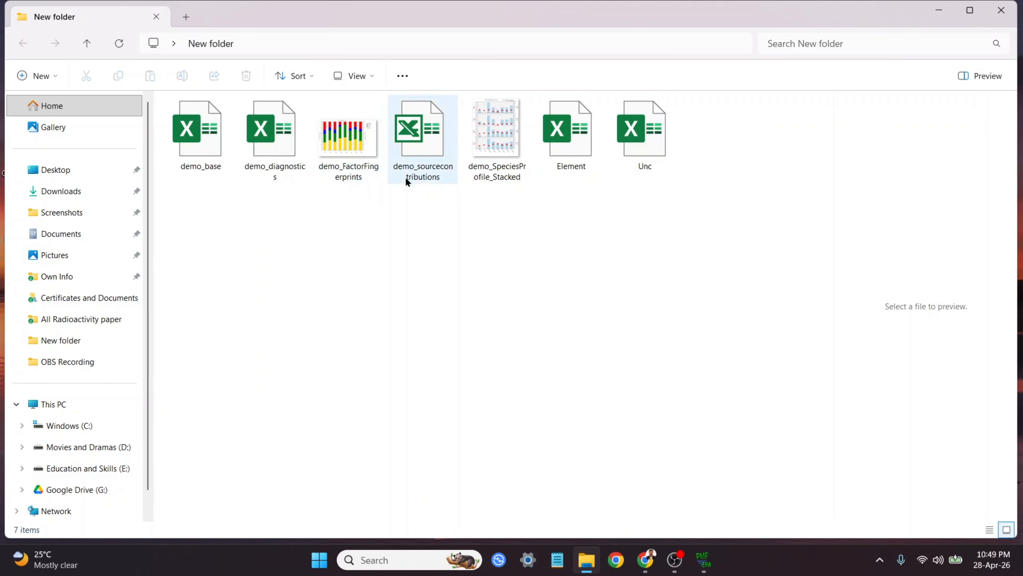
pyautogui.doubleClick(502, 133)
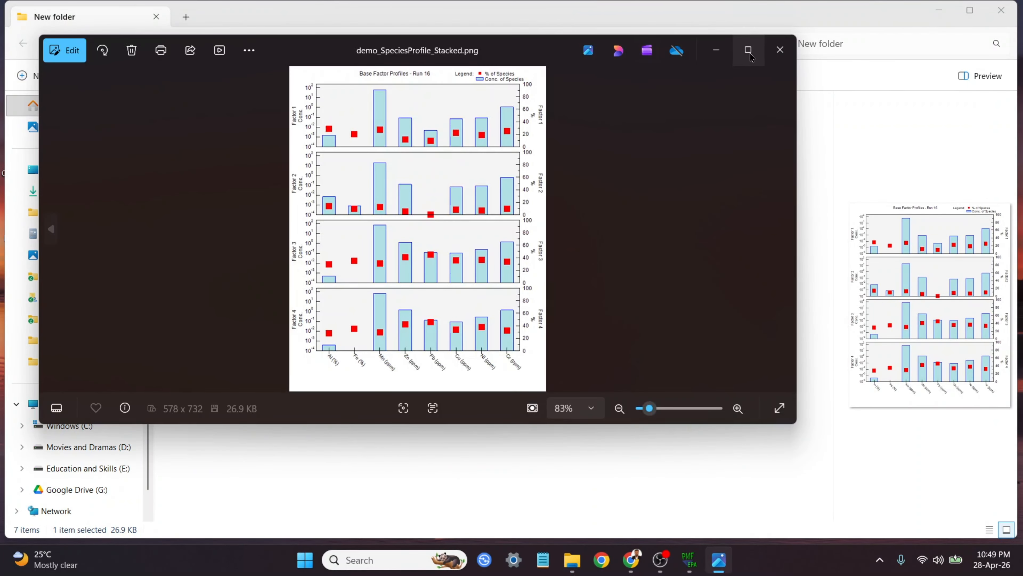
pyautogui.click(748, 53)
pyautogui.click(1007, 15)
# Step: Open the demo_base workbook, dismiss the repair notice, and review the factor contributions sheet
pyautogui.doubleClick(192, 140)
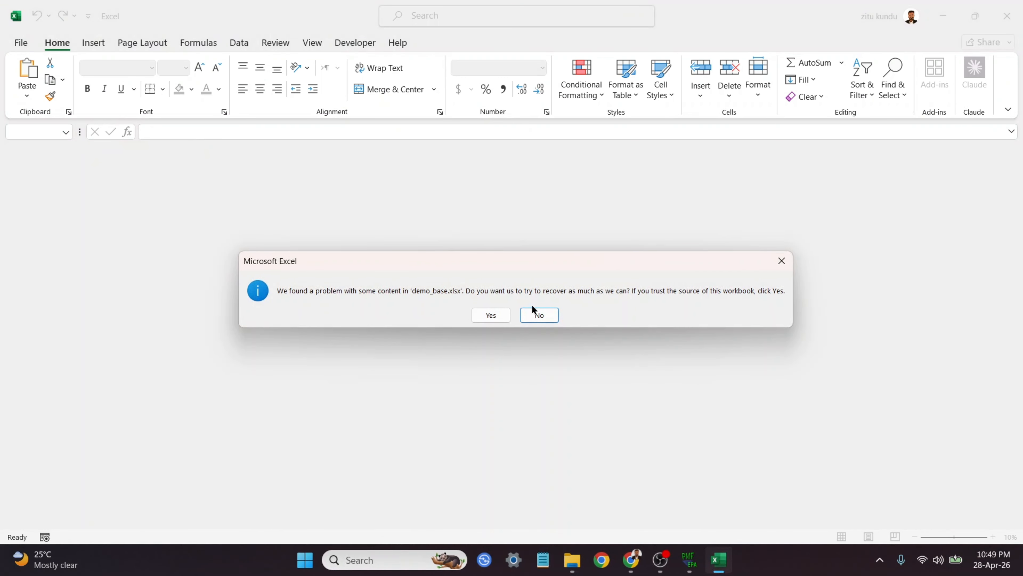
pyautogui.click(488, 316)
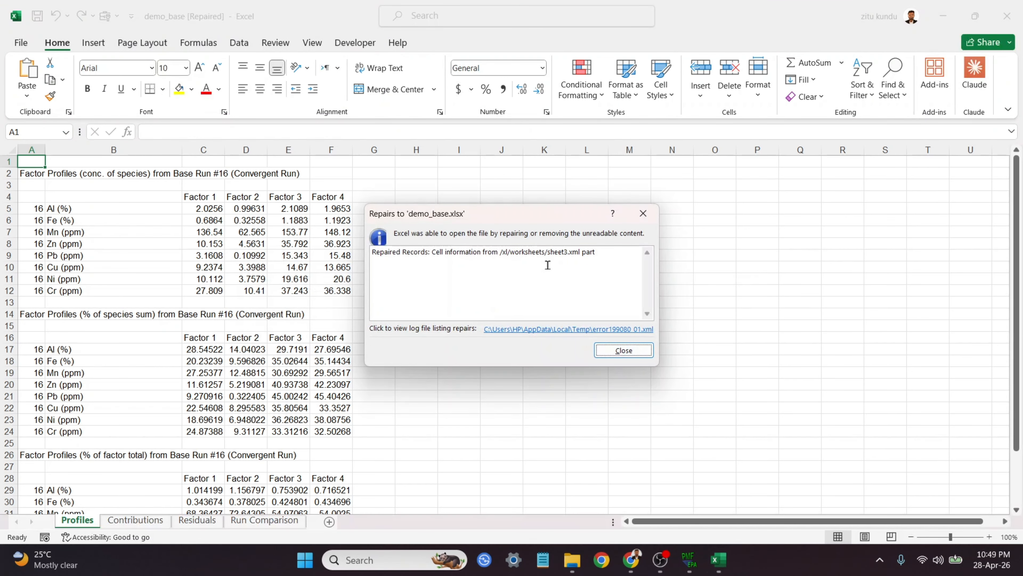
pyautogui.click(641, 214)
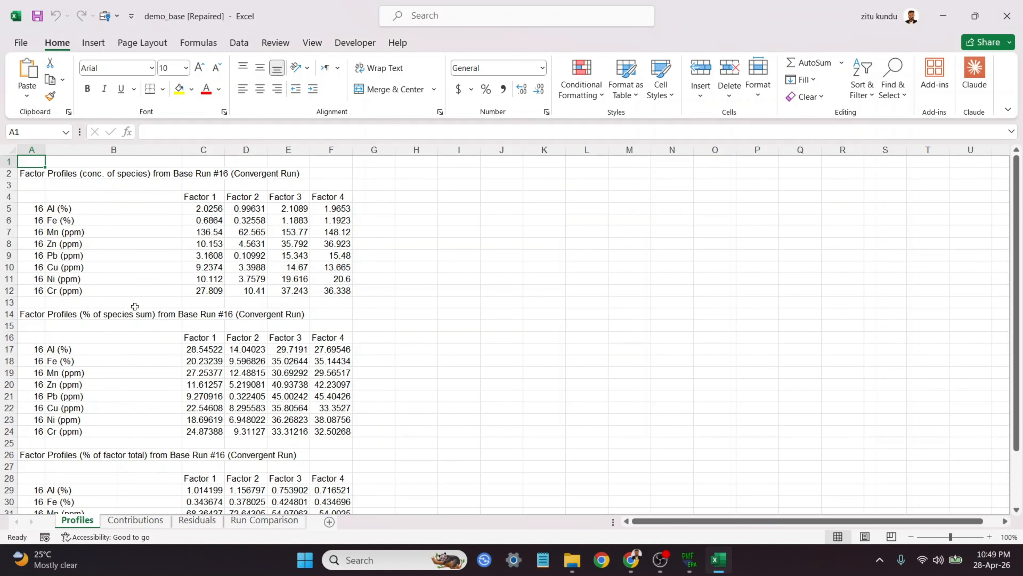
pyautogui.click(142, 524)
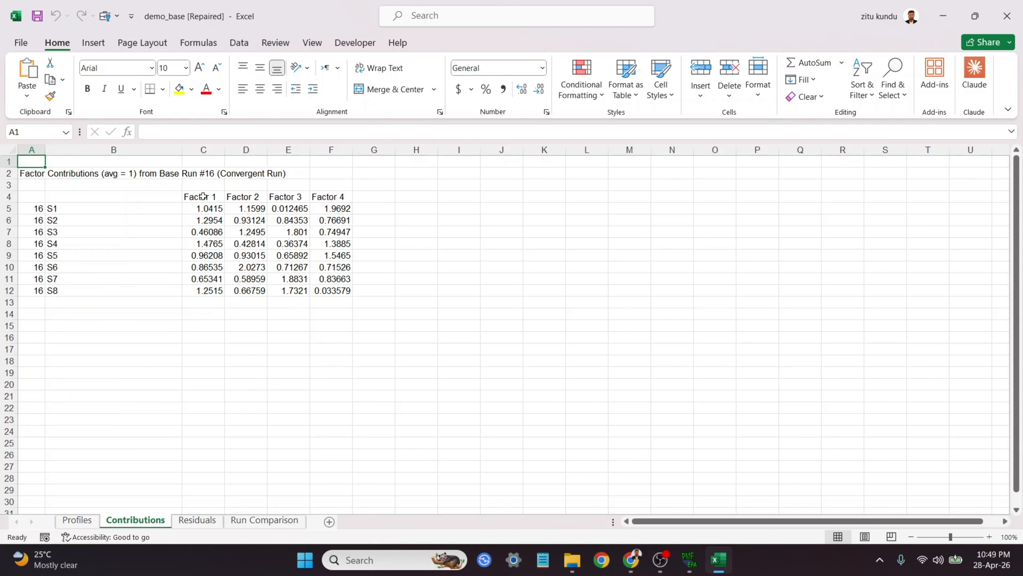
pyautogui.moveTo(200, 197); pyautogui.dragTo(325, 286)
pyautogui.click(374, 232)
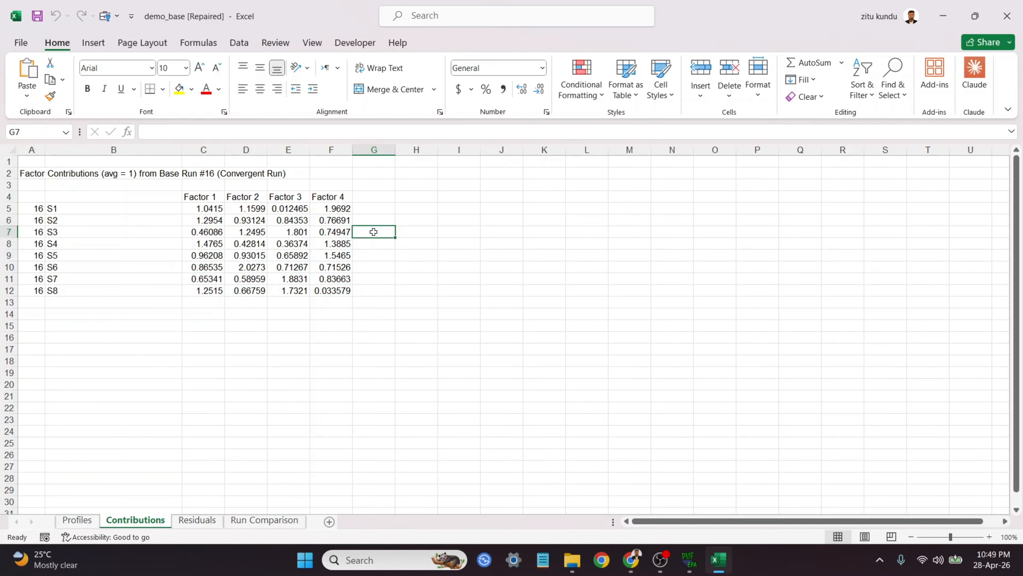
# Step: Review the Residuals, Run Comparison and Profiles sheets, then close the workbook without saving
pyautogui.click(205, 520)
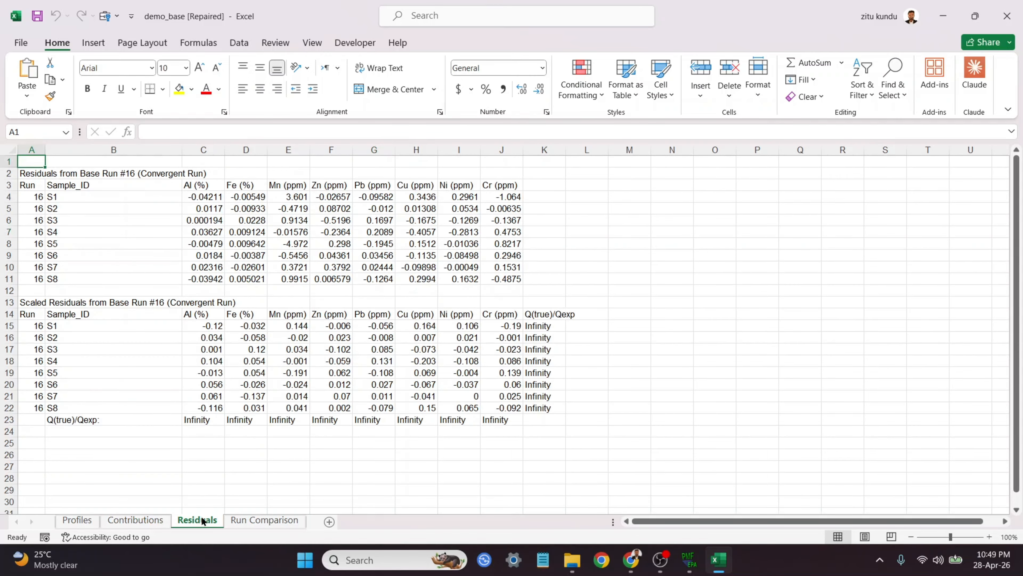
pyautogui.click(246, 520)
pyautogui.click(77, 520)
pyautogui.click(1007, 16)
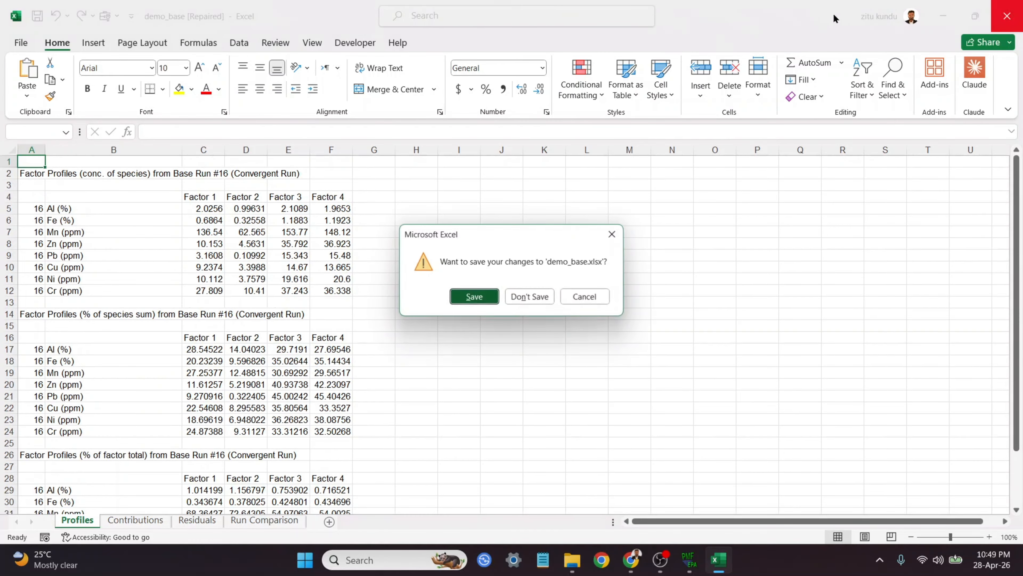
pyautogui.click(535, 296)
# Step: Open the demo_diagnostics workbook from the output folder
pyautogui.doubleClick(283, 156)
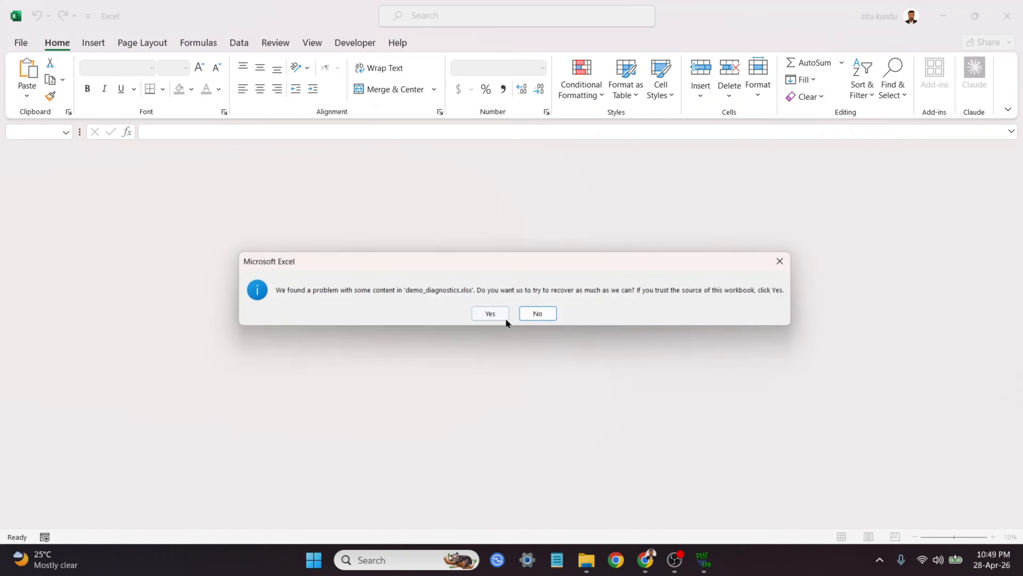
pyautogui.click(490, 313)
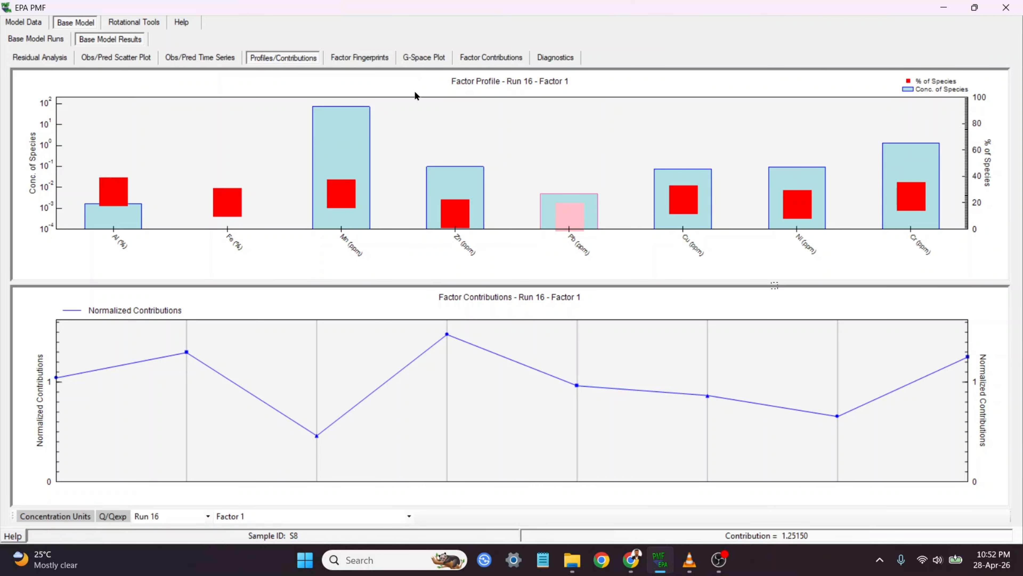
# Step: Browse the fingerprints, observed/predicted and profiles/contributions views of the base model results
pyautogui.click(359, 57)
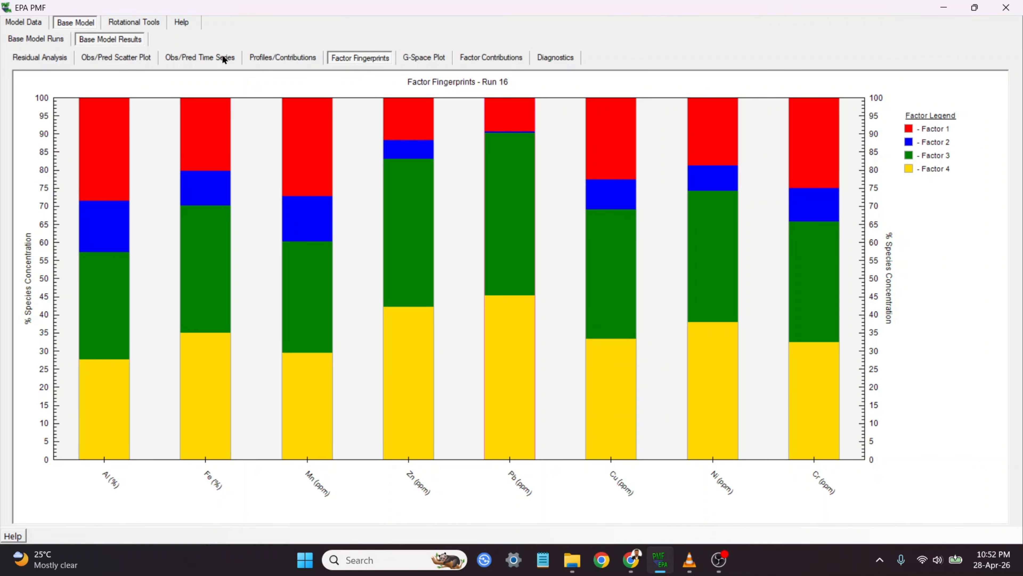
pyautogui.click(167, 57)
pyautogui.click(119, 55)
pyautogui.click(186, 55)
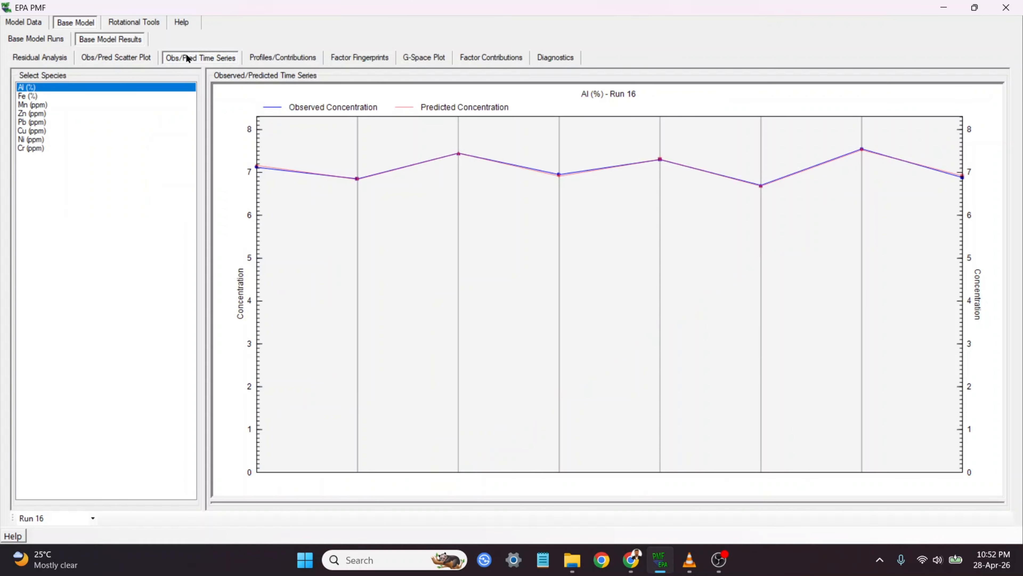
pyautogui.click(312, 56)
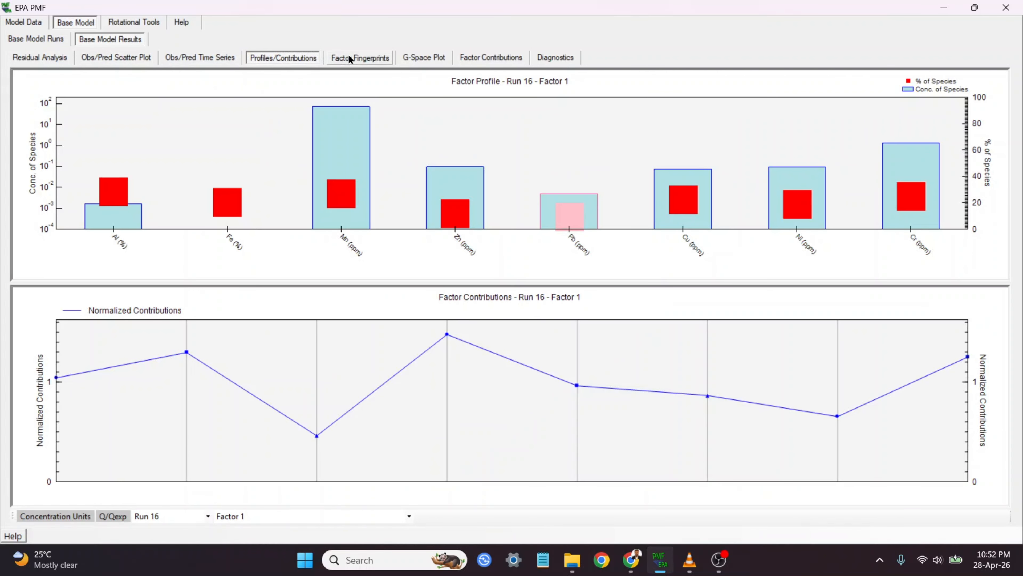
pyautogui.click(381, 56)
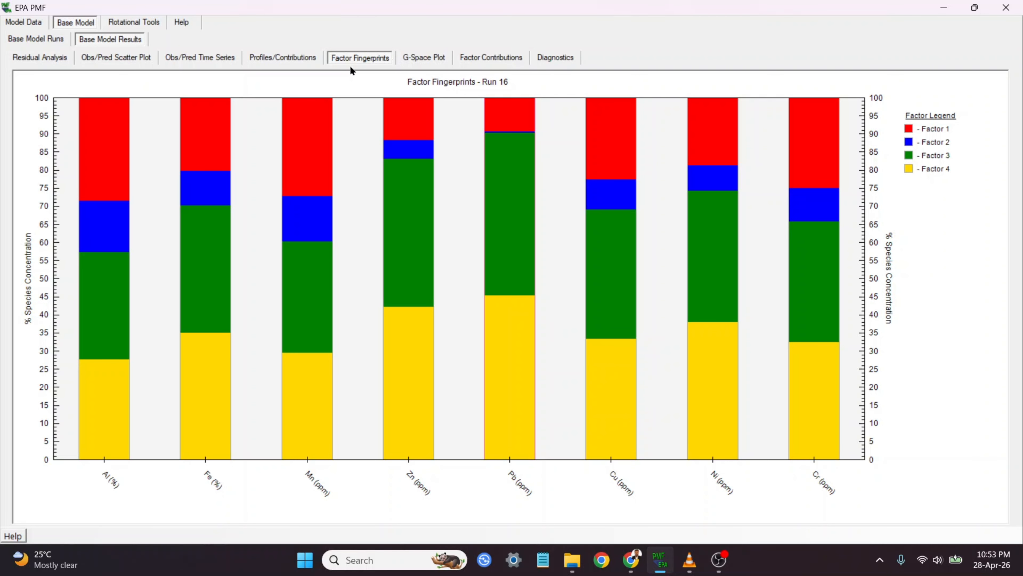
pyautogui.click(284, 58)
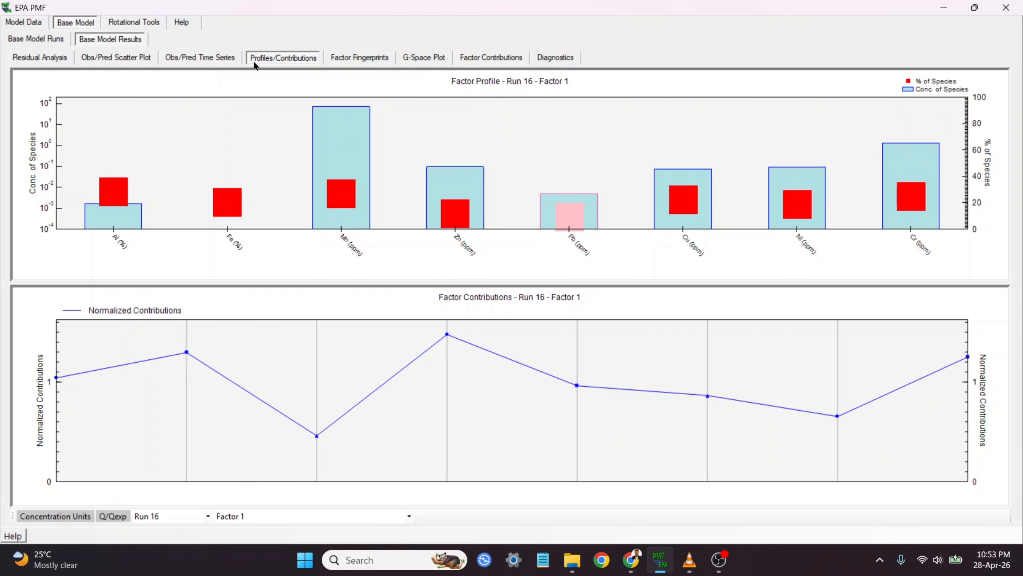